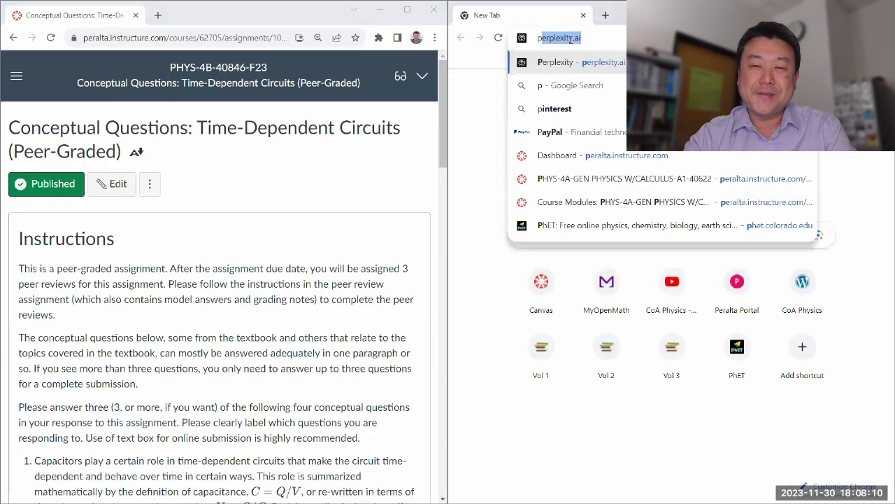
Step: Open perplexity.ai and skim the four Canvas conceptual questions beside it
type("er")
key("Return")
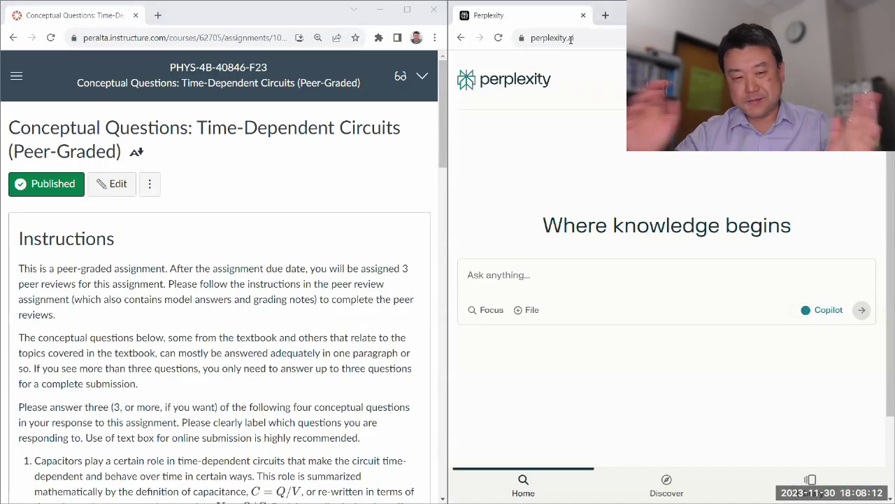
scroll(294, 206, "down", 2)
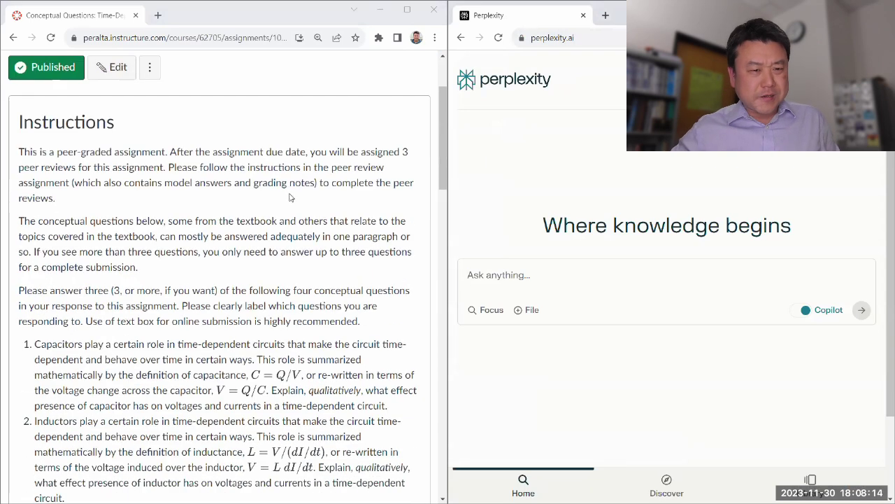
scroll(286, 196, "down", 3)
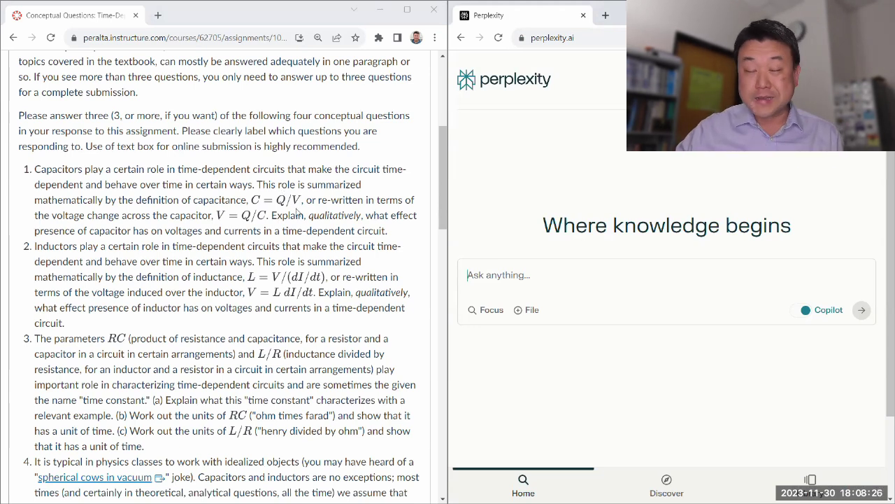
scroll(247, 200, "down", 2)
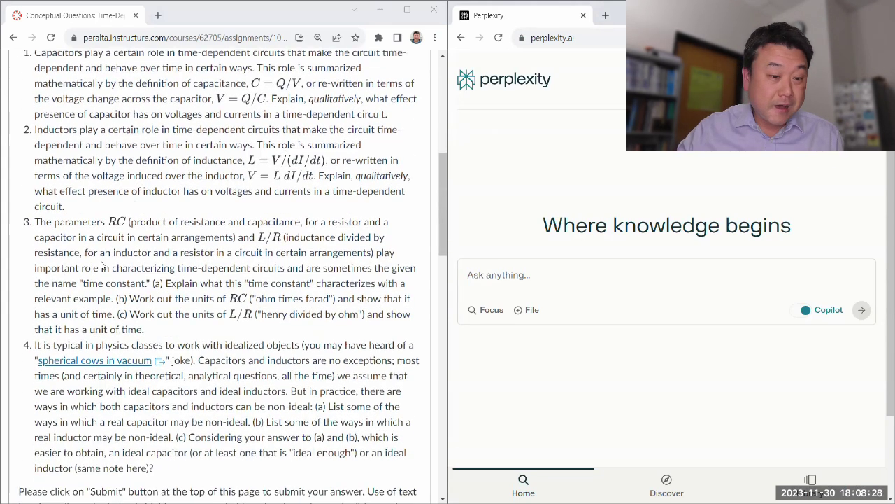
scroll(93, 254, "up", 1)
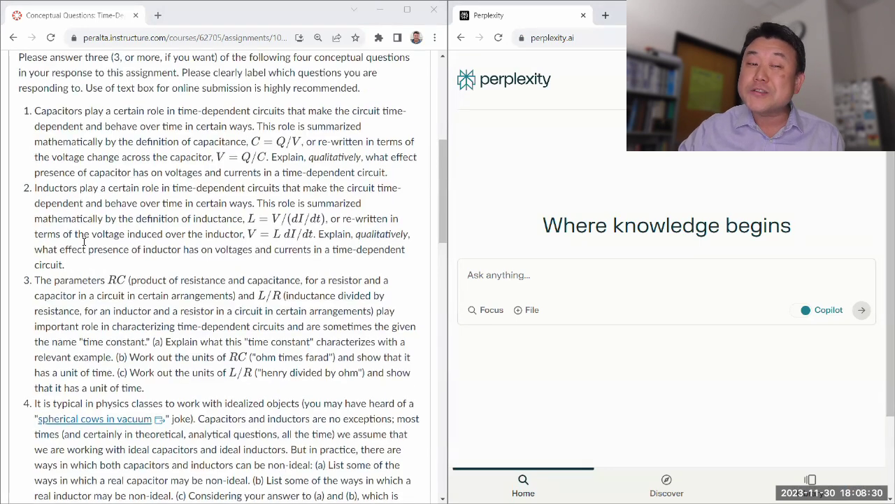
left_click_drag(33, 114, 240, 448)
left_click(262, 461)
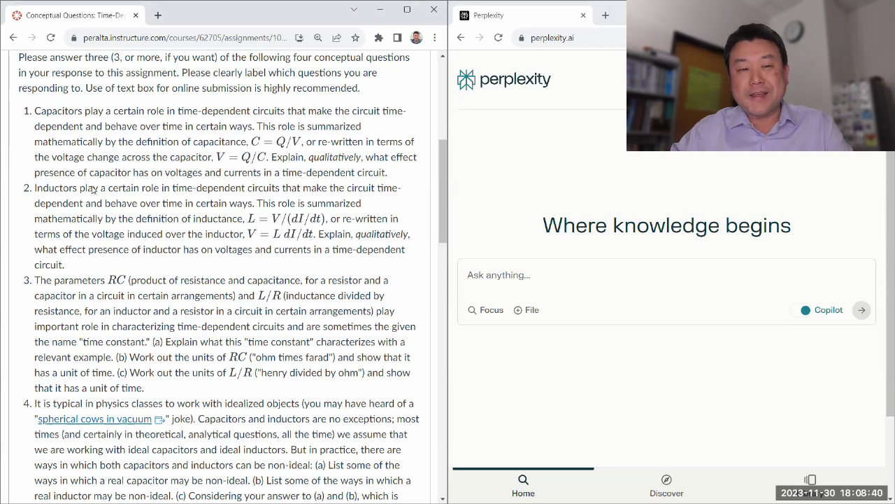
Step: Copy Canvas question 1 into Perplexity's Ask anything box
left_click_drag(35, 110, 403, 178)
key("ctrl+c")
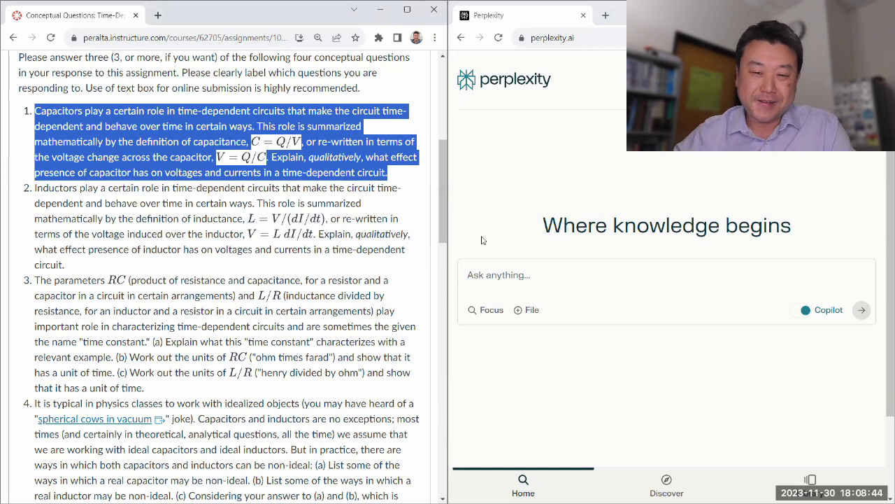
left_click(507, 274)
key("ctrl+v")
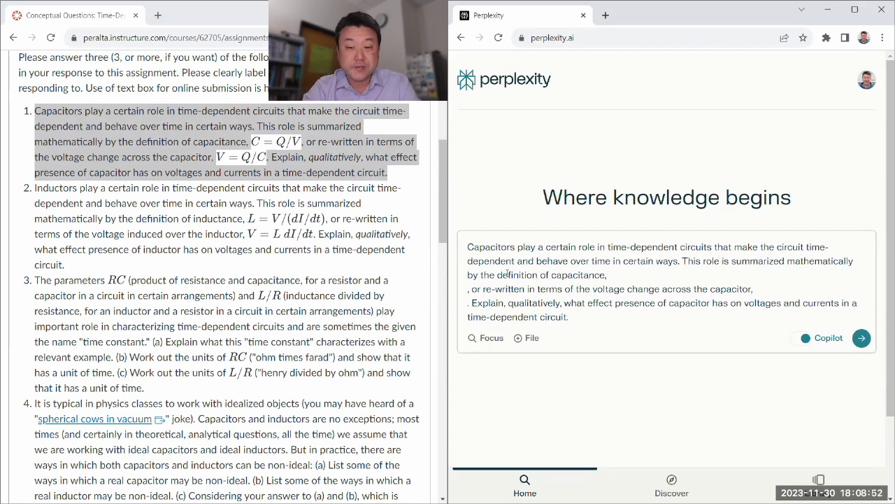
Step: Insert the missing formulas C=Q/V and V=Q/C and join the broken lines
type("C=Q/")
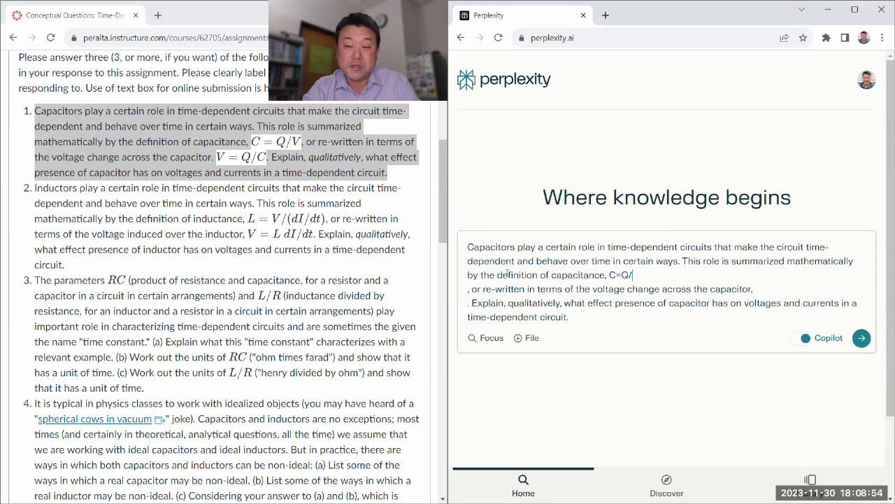
type("V")
key("Delete")
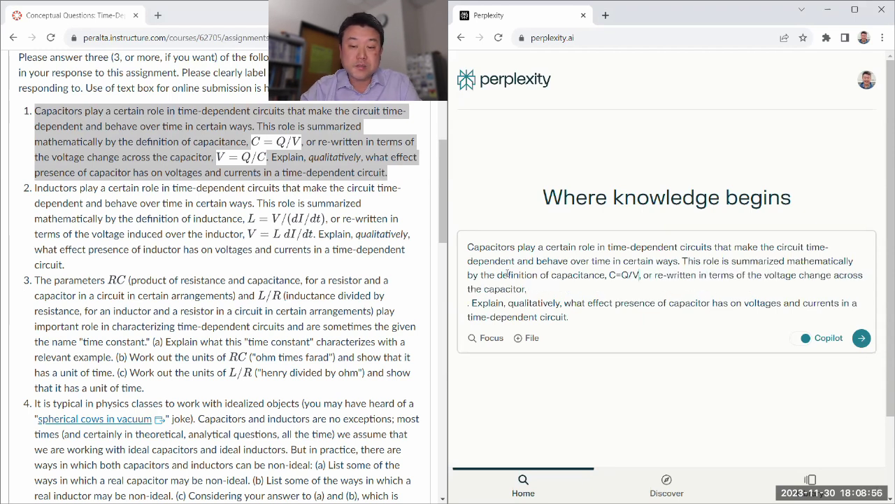
type("V=Q/C")
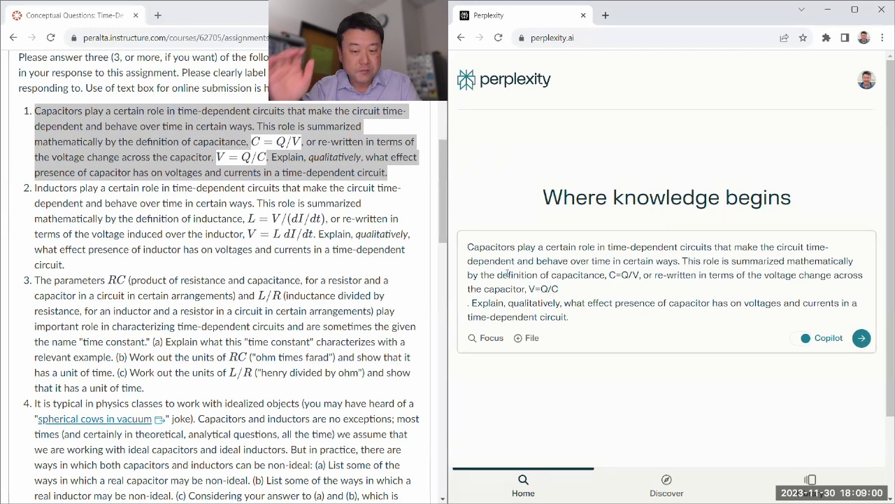
key("Delete")
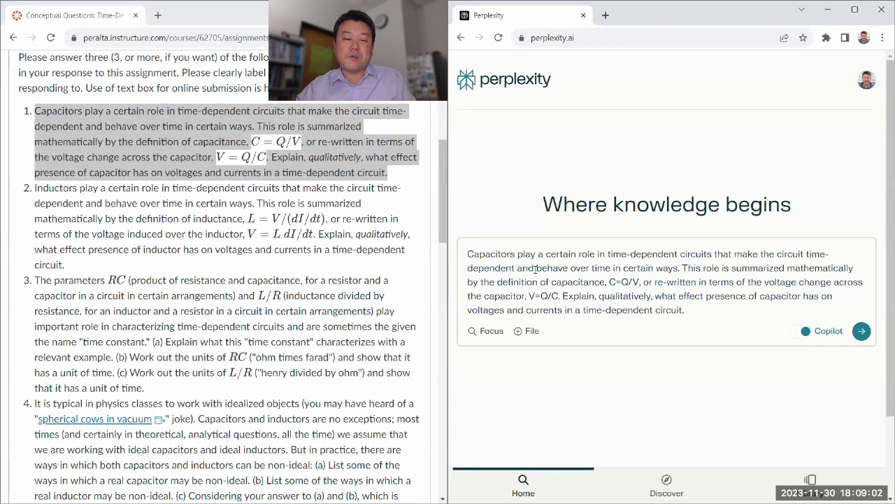
left_click(694, 312)
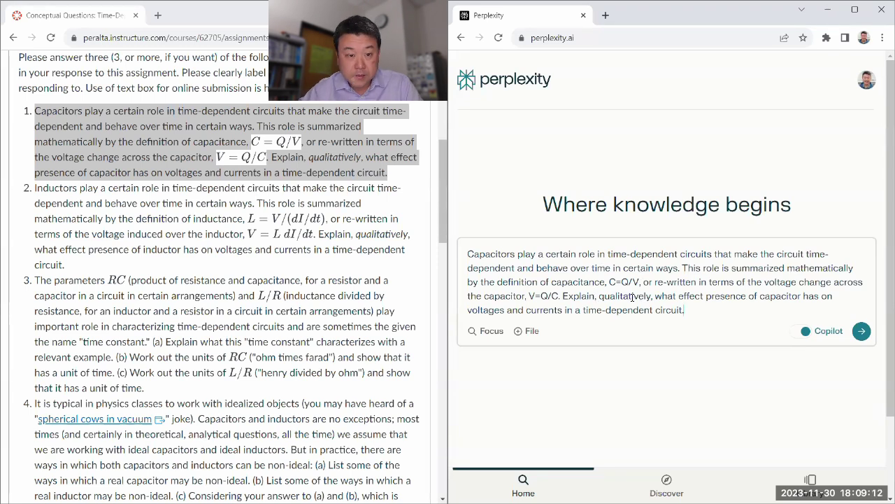
Step: Submit capacitor question 1 and read the answer on charging, discharging and the RC time constant
left_click(862, 331)
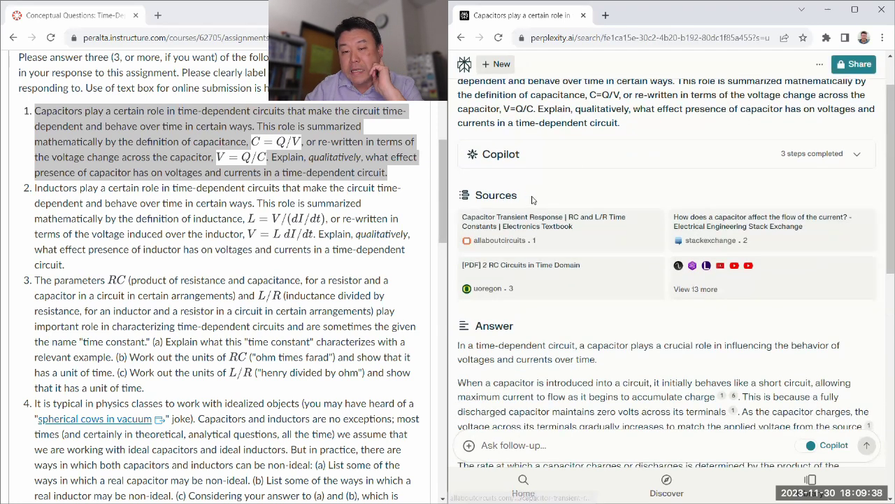
scroll(534, 191, "down", 1)
scroll(534, 191, "down", 2)
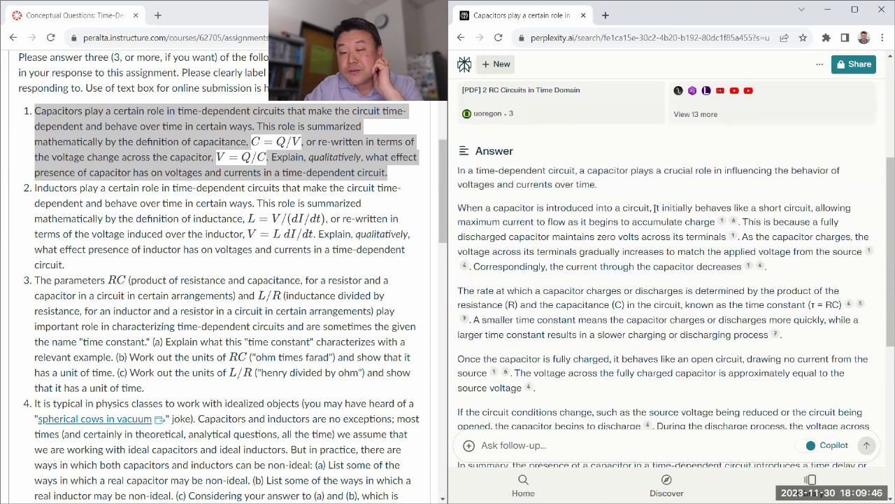
left_click_drag(654, 208, 813, 209)
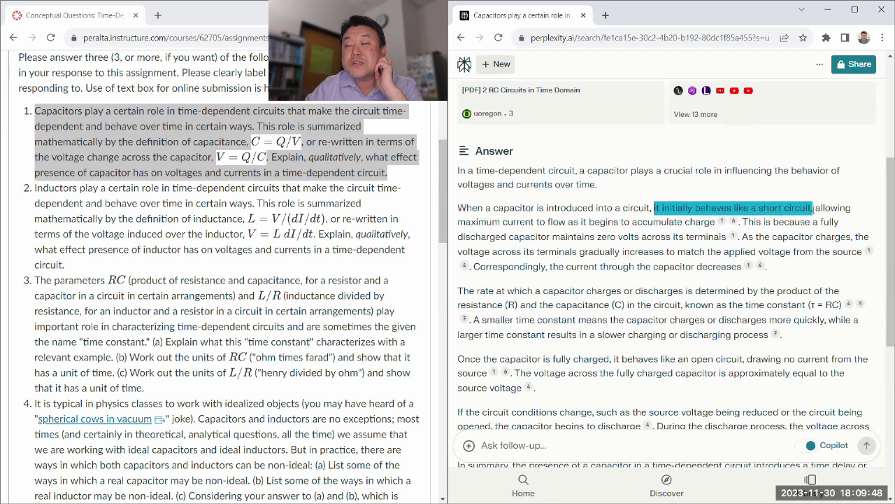
left_click(624, 263)
scroll(624, 264, "down", 1)
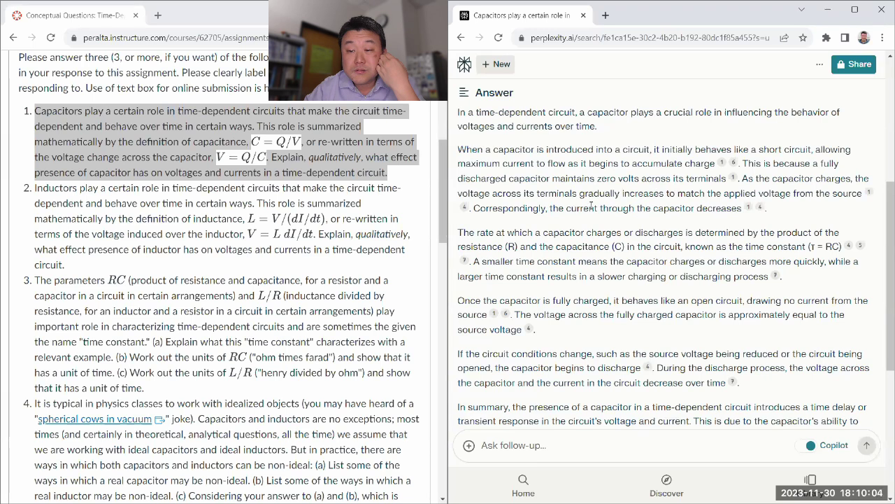
scroll(638, 209, "down", 1)
left_click_drag(572, 92, 654, 150)
left_click(673, 149)
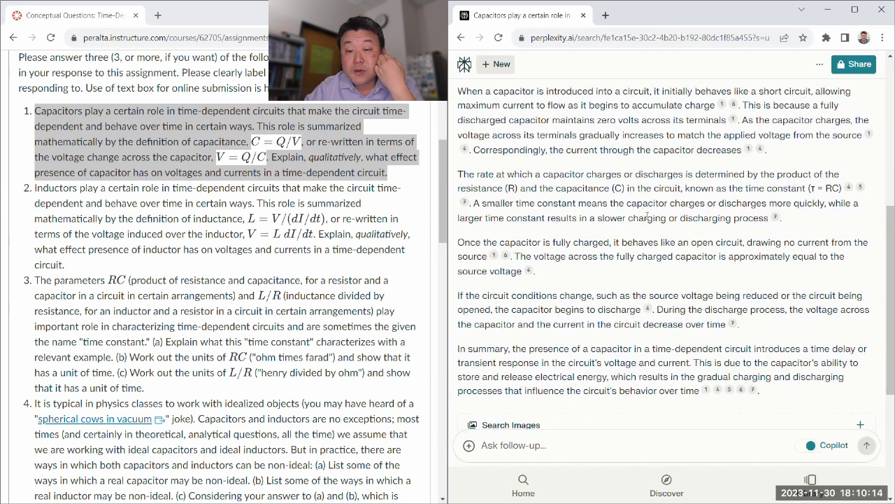
left_click_drag(647, 218, 586, 177)
scroll(514, 181, "down", 1)
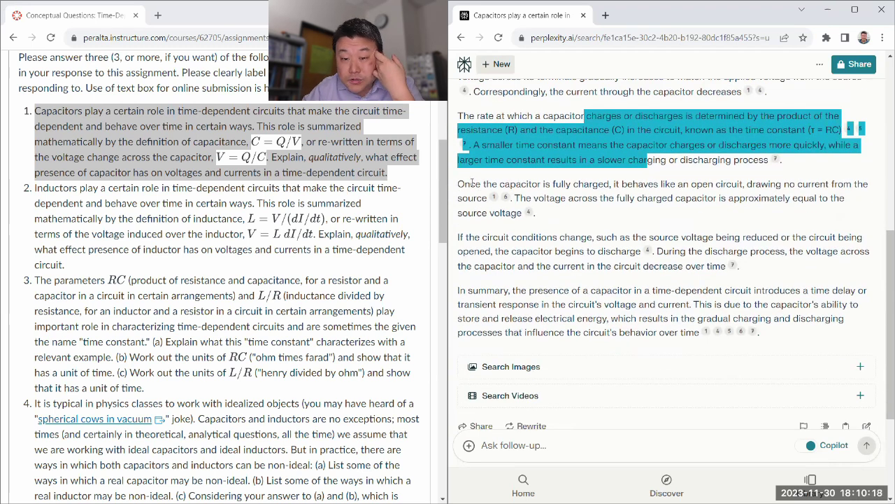
left_click_drag(473, 183, 524, 214)
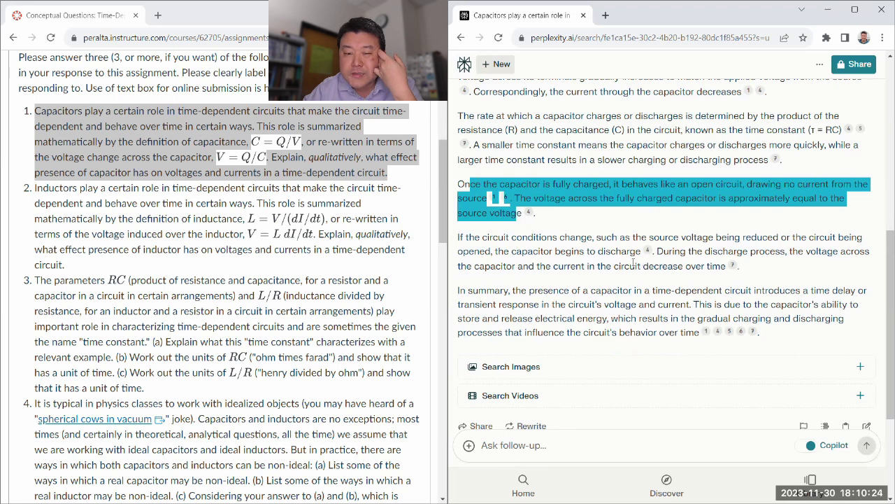
scroll(633, 263, "down", 1)
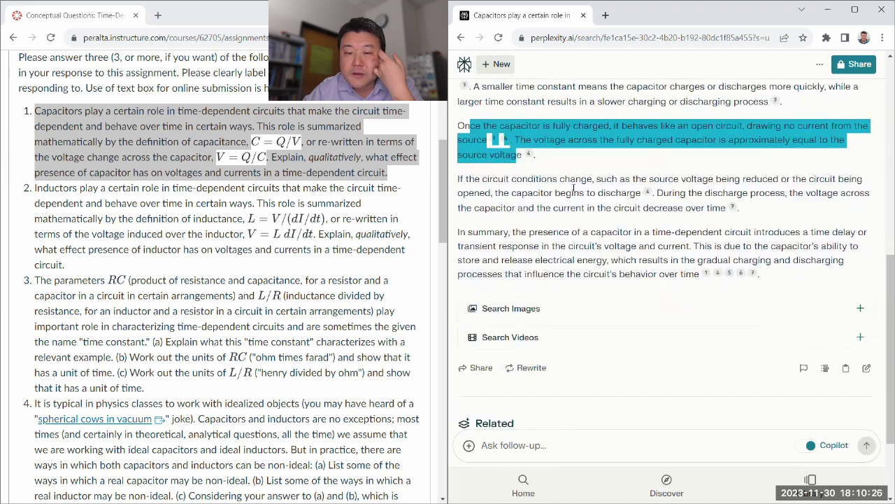
left_click_drag(570, 180, 590, 183)
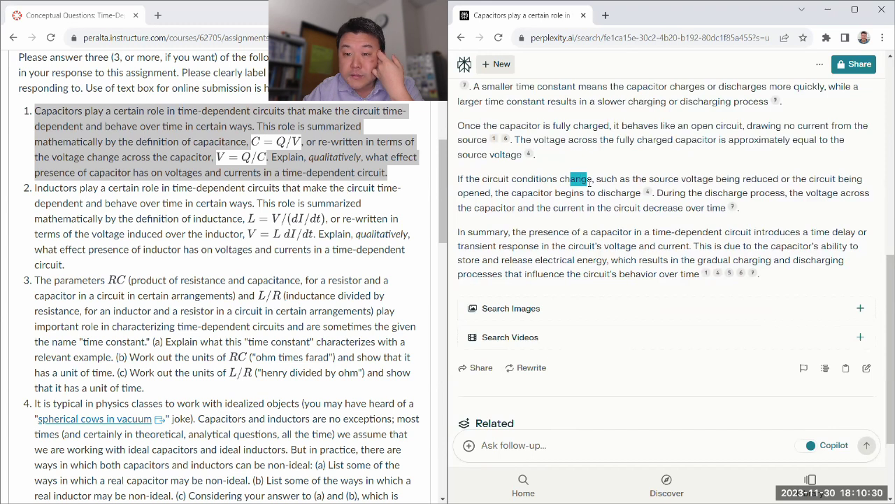
left_click(729, 179)
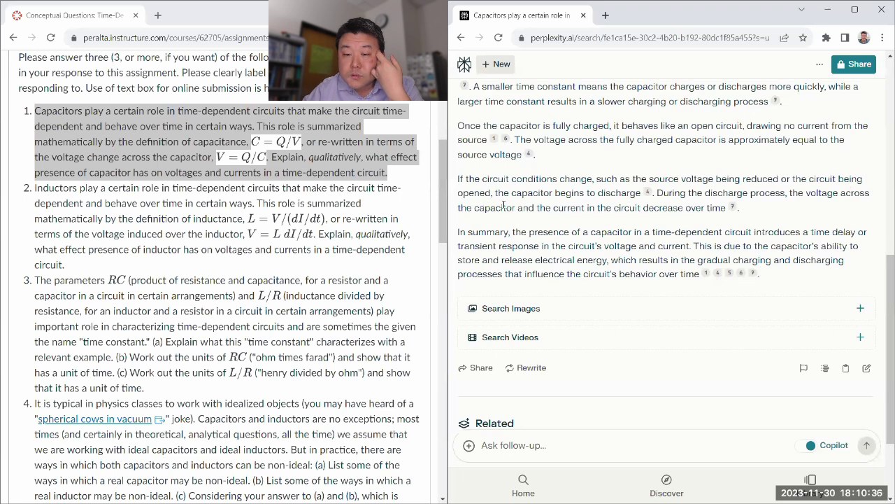
left_click_drag(657, 193, 726, 206)
left_click(797, 192)
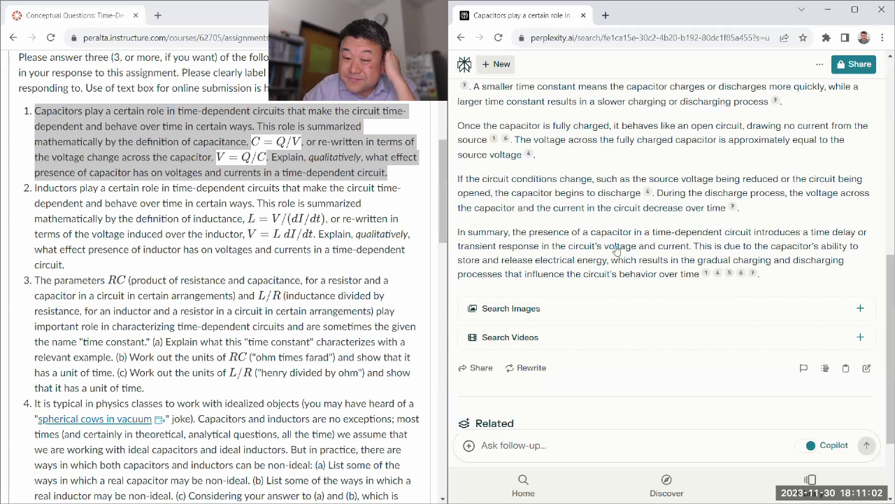
scroll(608, 244, "down", 1)
scroll(651, 233, "up", 2)
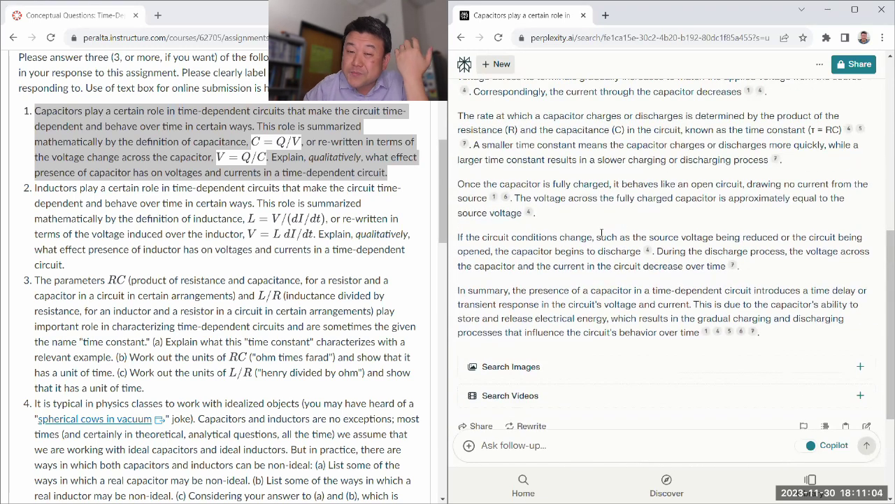
scroll(634, 295, "up", 2)
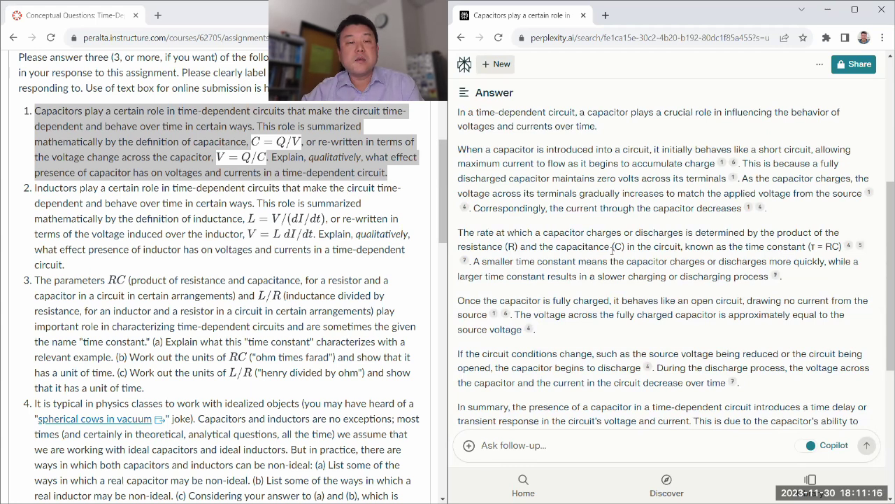
left_click(101, 176)
double_click(101, 177)
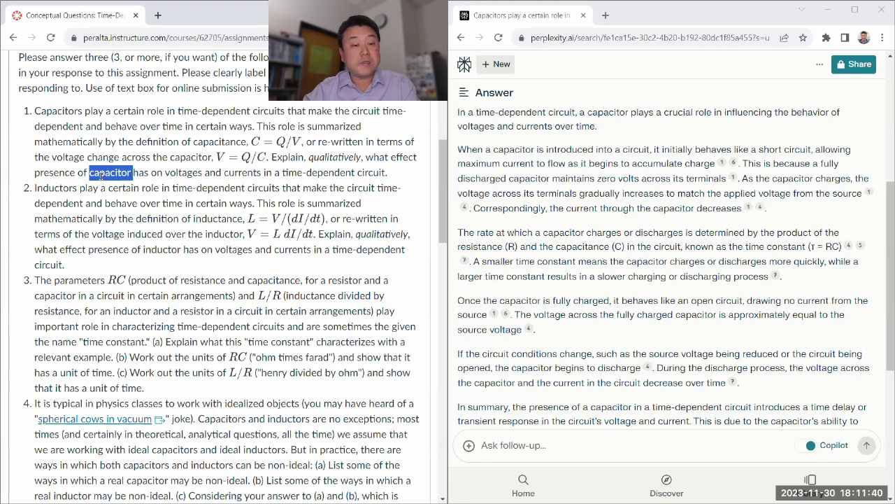
left_click(169, 143)
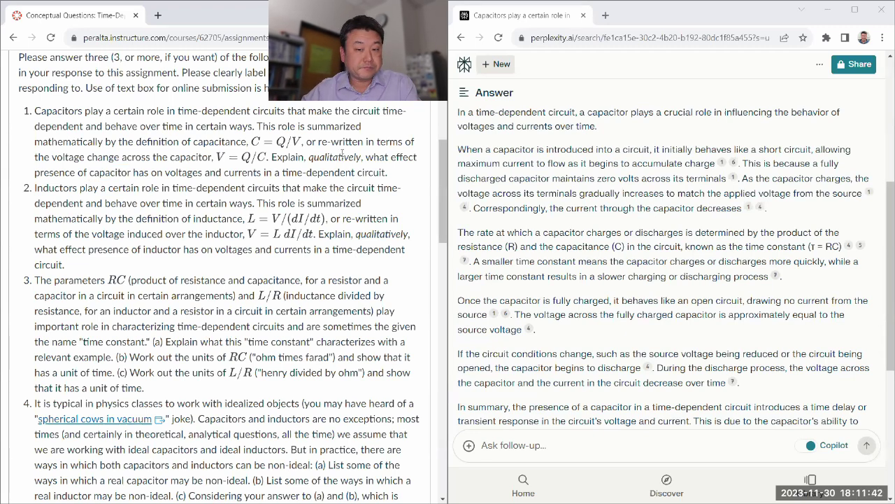
scroll(464, 180, "down", 5)
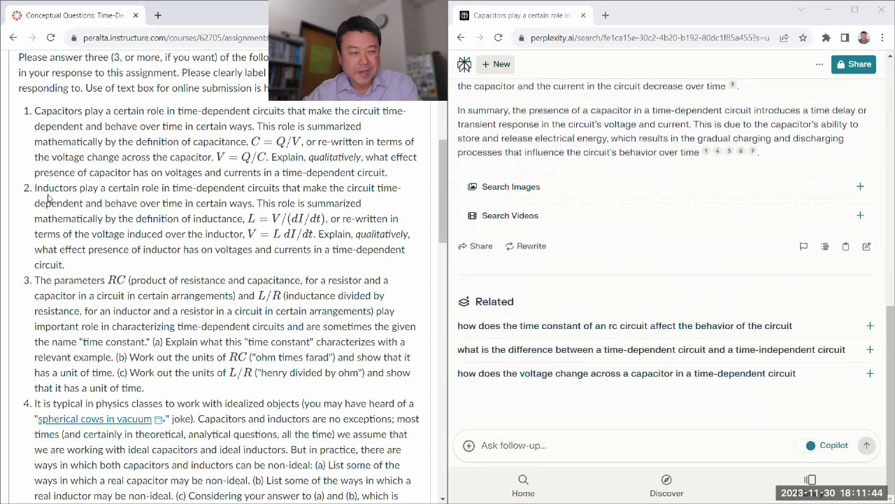
Step: Copy inductor question 2 from Canvas into Perplexity's follow-up box
left_click_drag(34, 188, 515, 155)
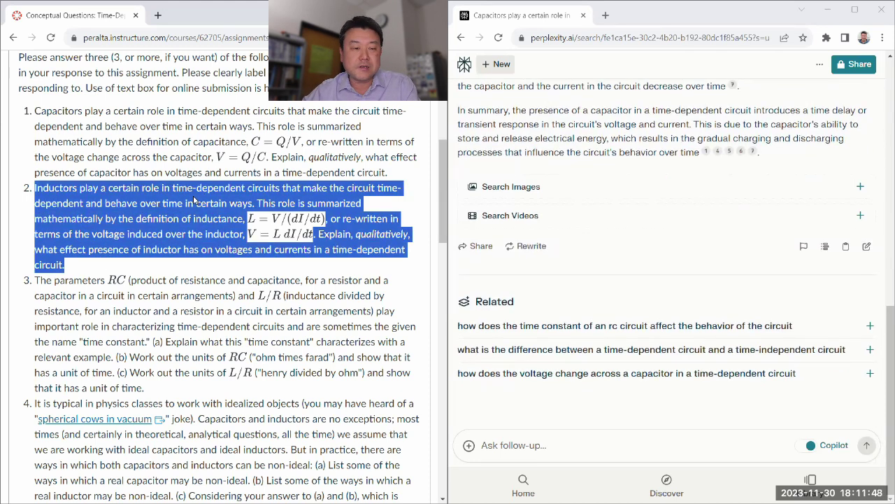
right_click(195, 197)
left_click(216, 205)
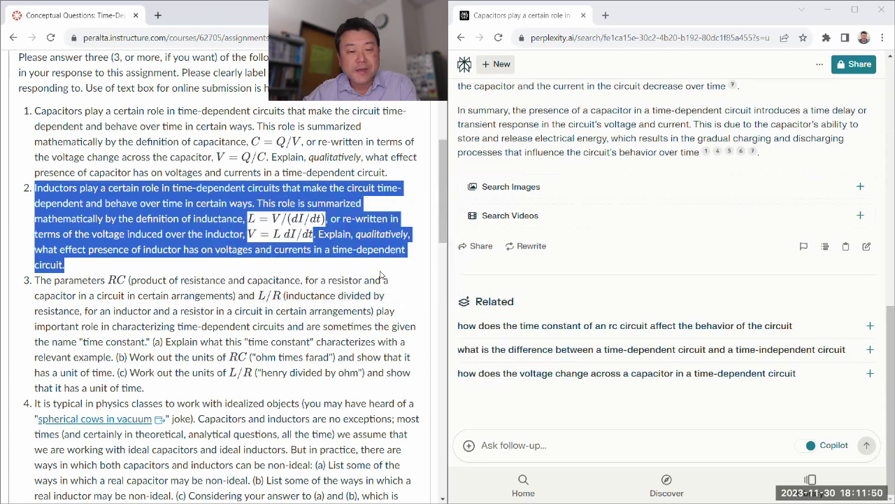
left_click(518, 445)
key("ctrl+v")
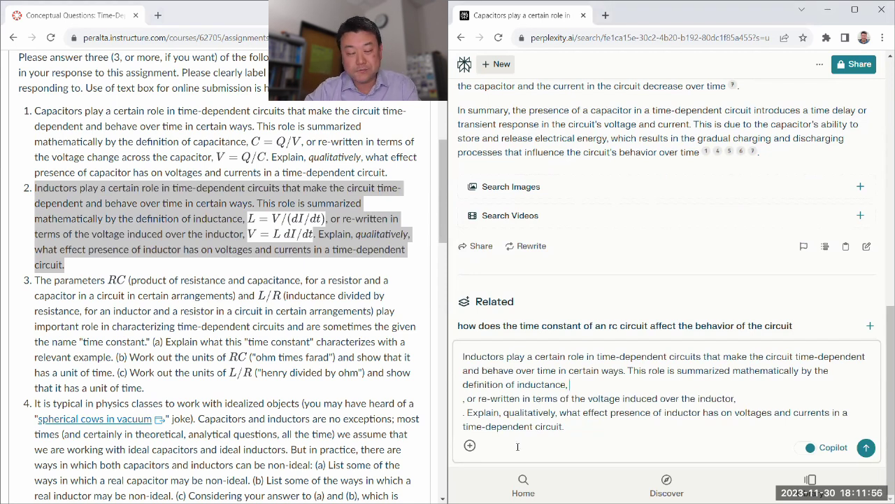
Step: Restore the formulas L=V/(dI/dt) and V=L dI/dt, joining the broken lines
type("L=")
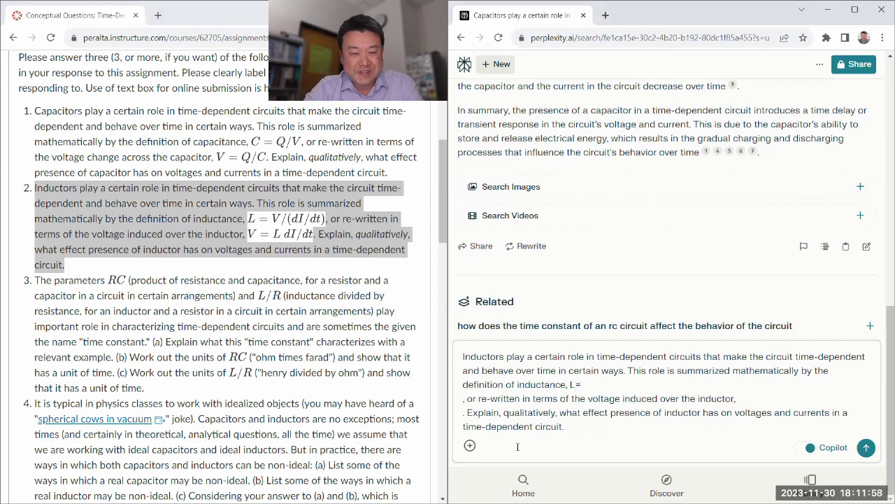
type("V/(d")
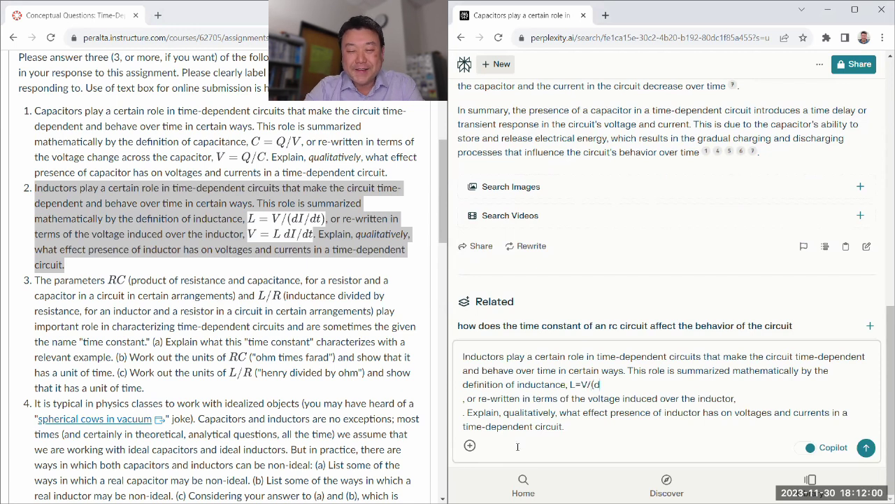
type("I/dt)")
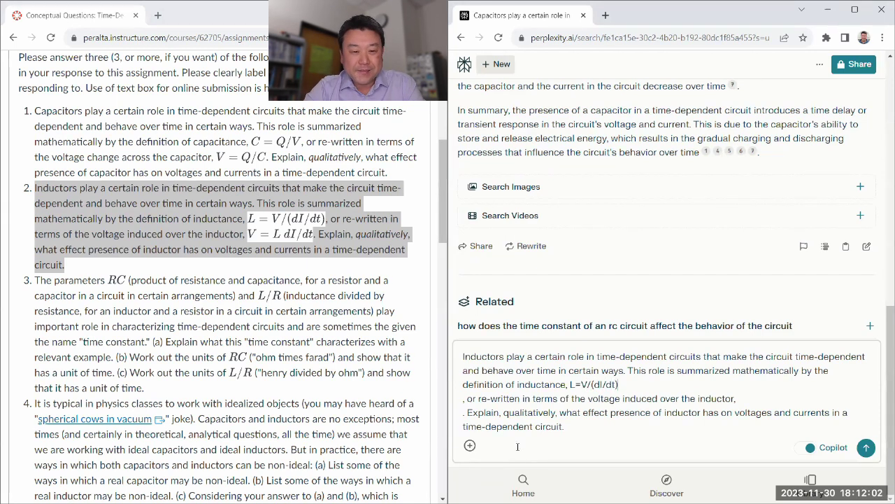
key("Delete")
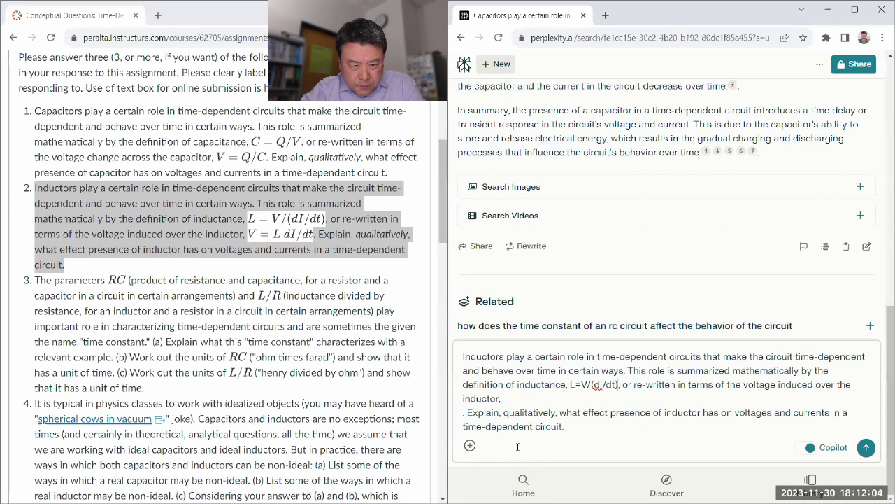
type("V=L ")
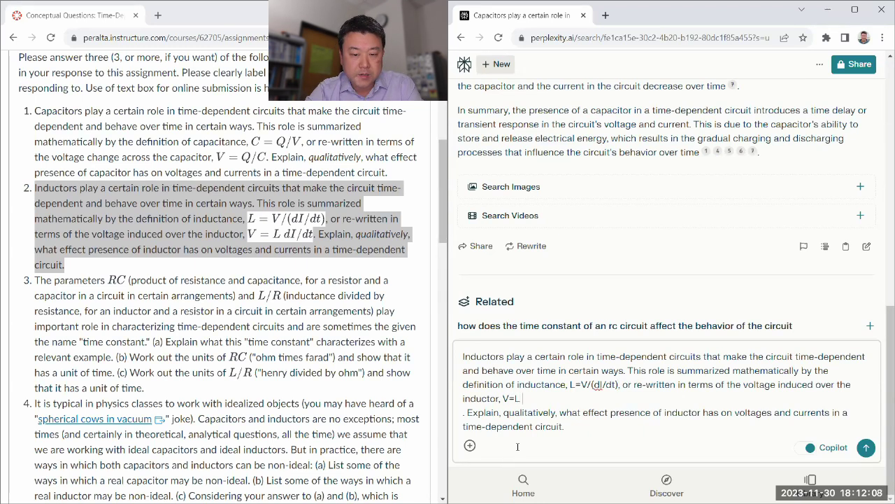
type("dI/dt")
key("Delete")
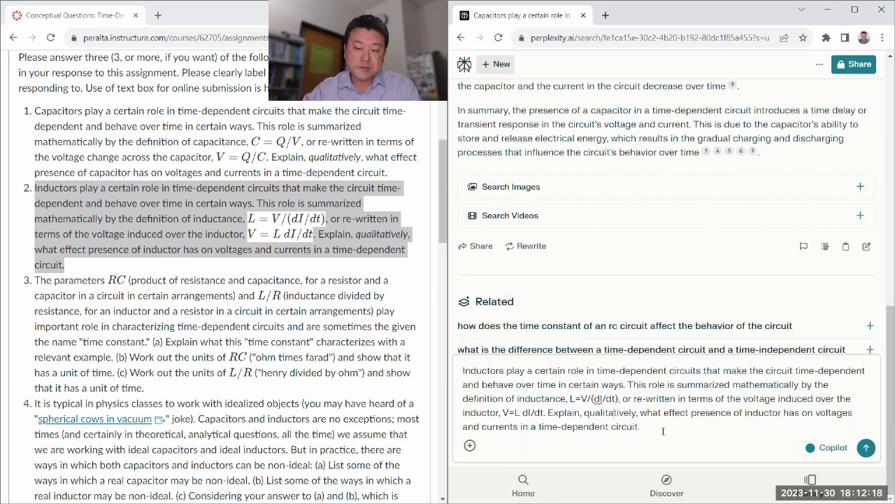
Step: Submit the inductor follow-up and read the answer on opposing current changes and L/R
left_click(866, 447)
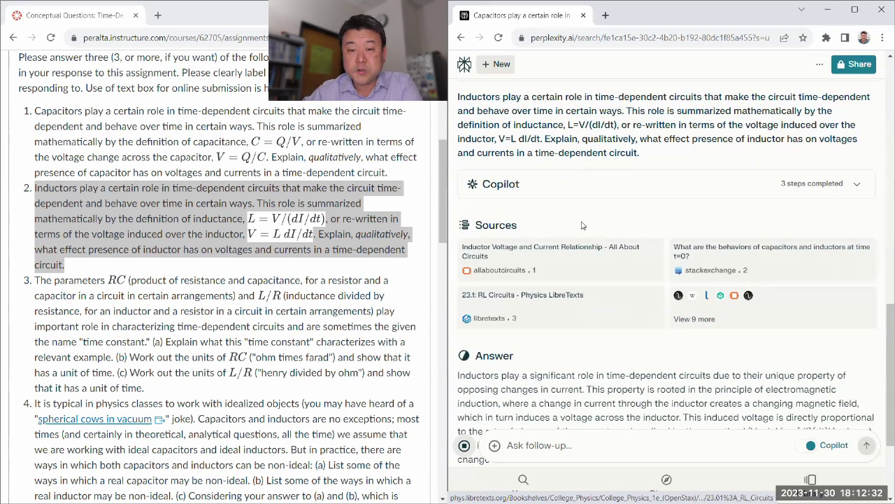
scroll(479, 166, "up", 1)
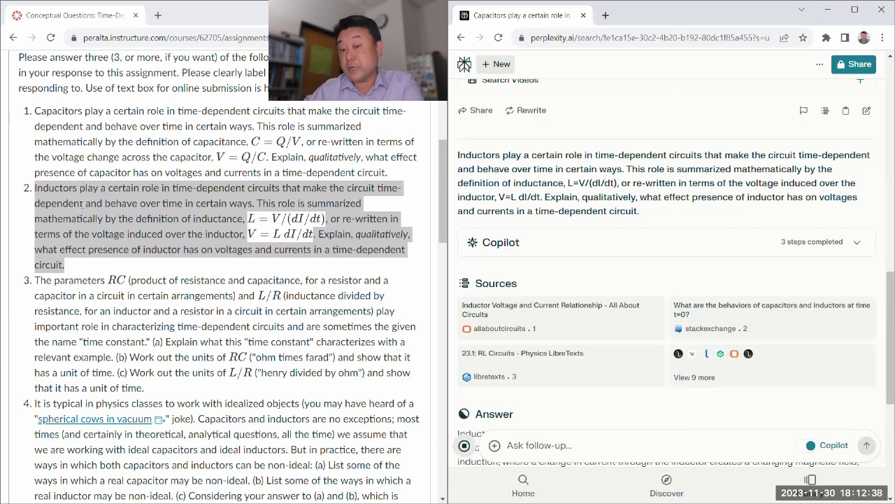
left_click(123, 231)
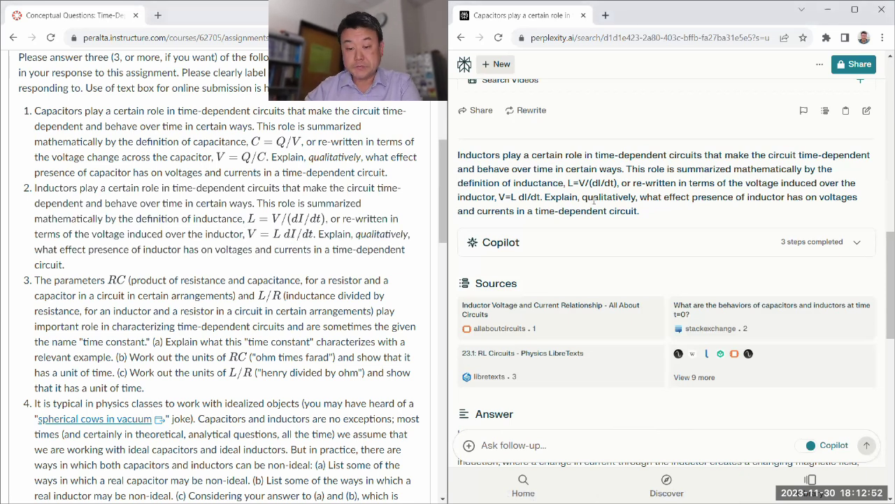
scroll(584, 207, "down", 3)
scroll(575, 213, "down", 2)
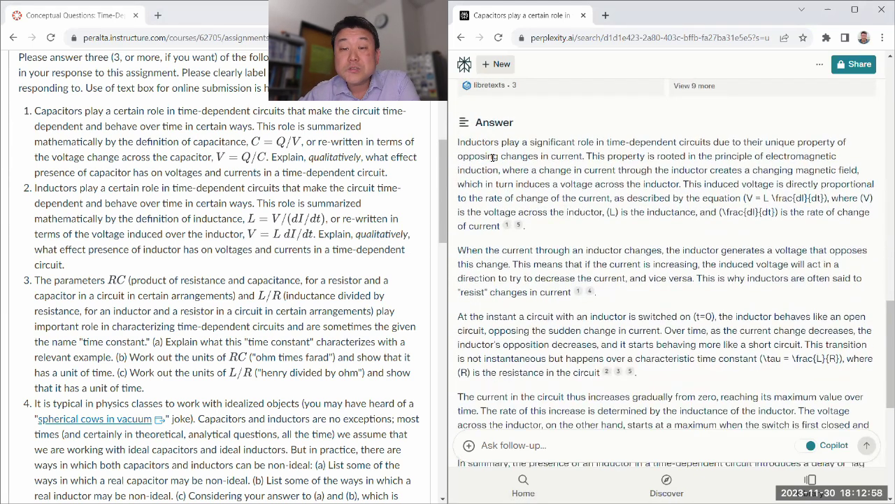
left_click_drag(493, 156, 583, 156)
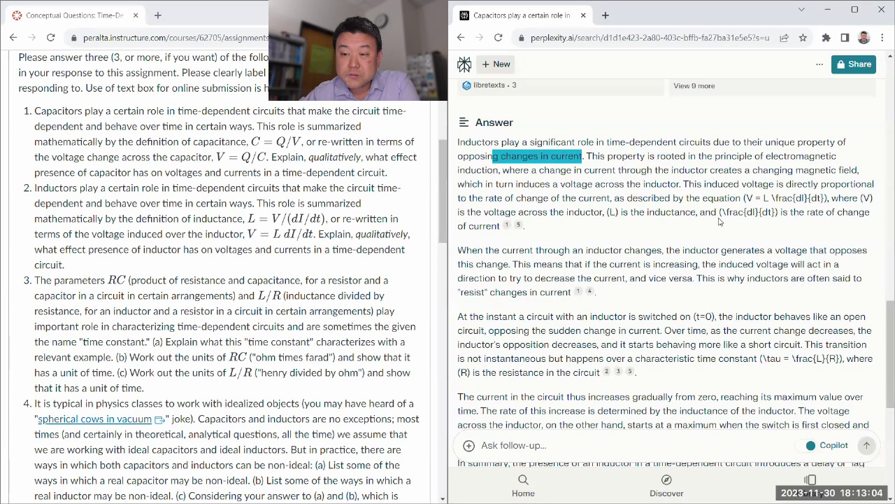
scroll(750, 160, "down", 1)
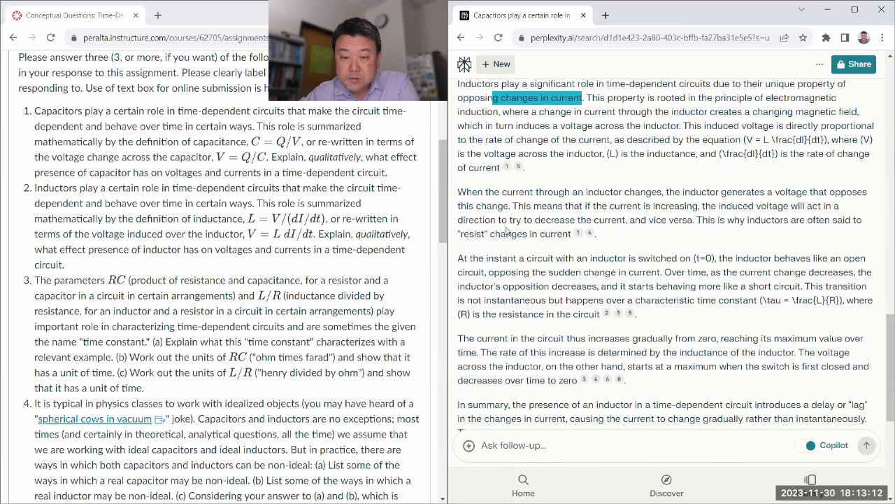
left_click(516, 174)
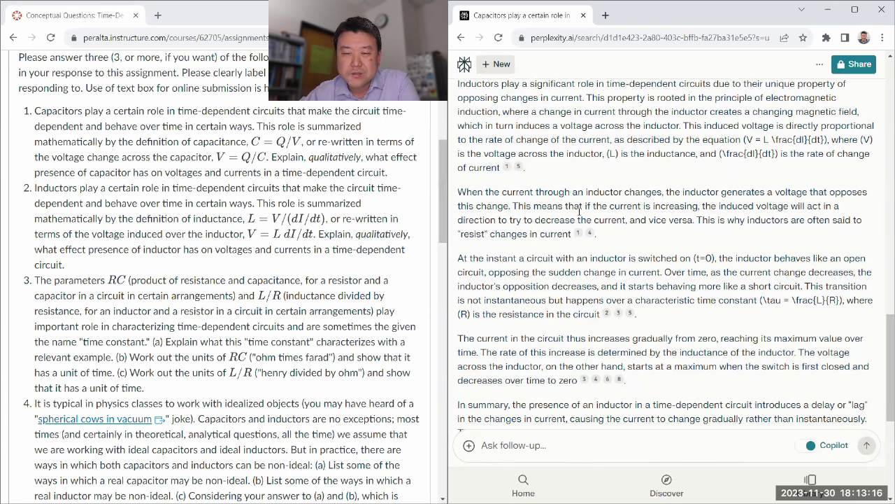
scroll(562, 198, "down", 2)
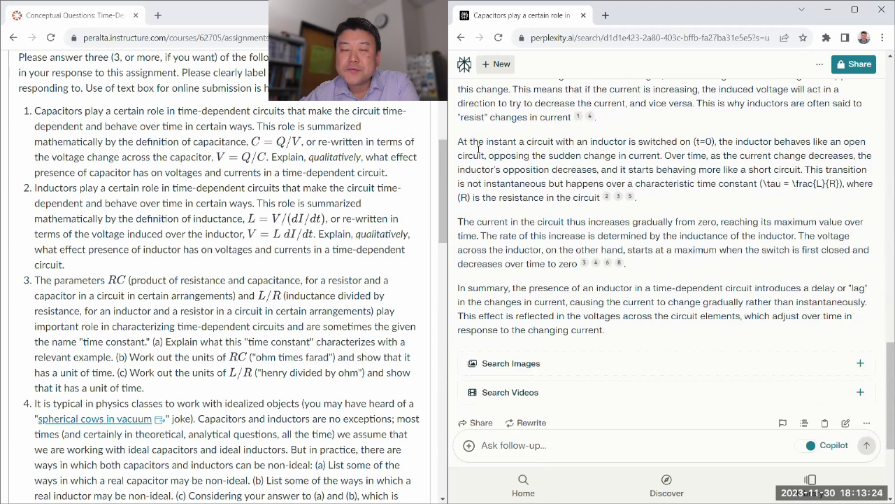
left_click_drag(464, 141, 490, 155)
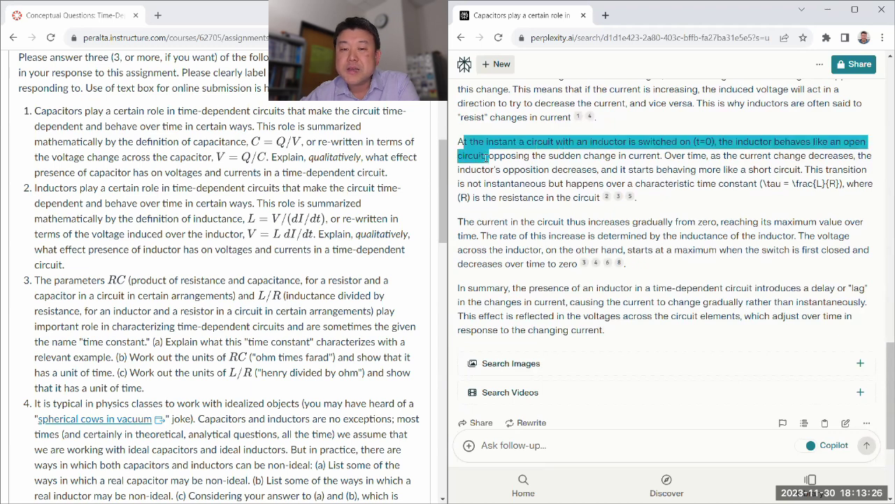
left_click(489, 155)
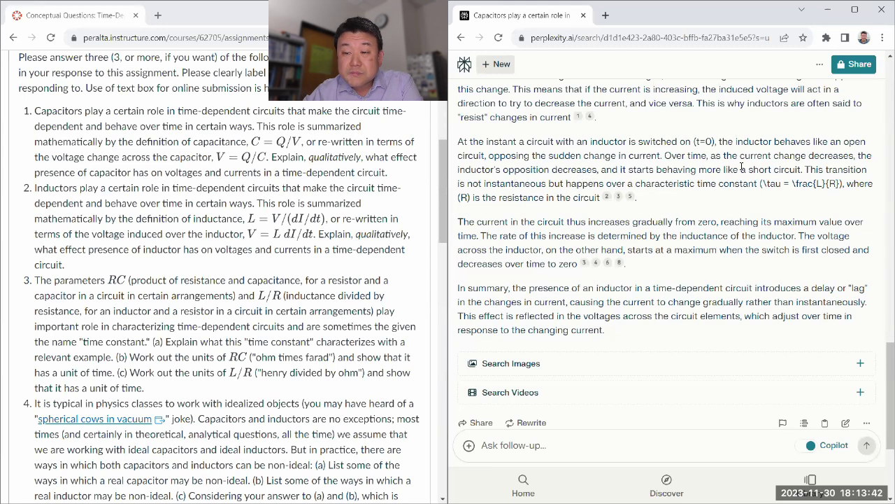
left_click_drag(805, 169, 747, 188)
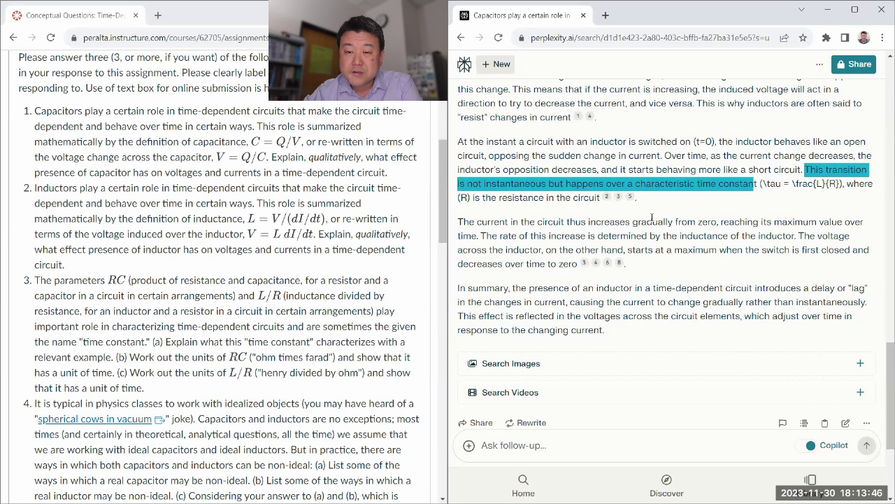
left_click(613, 232)
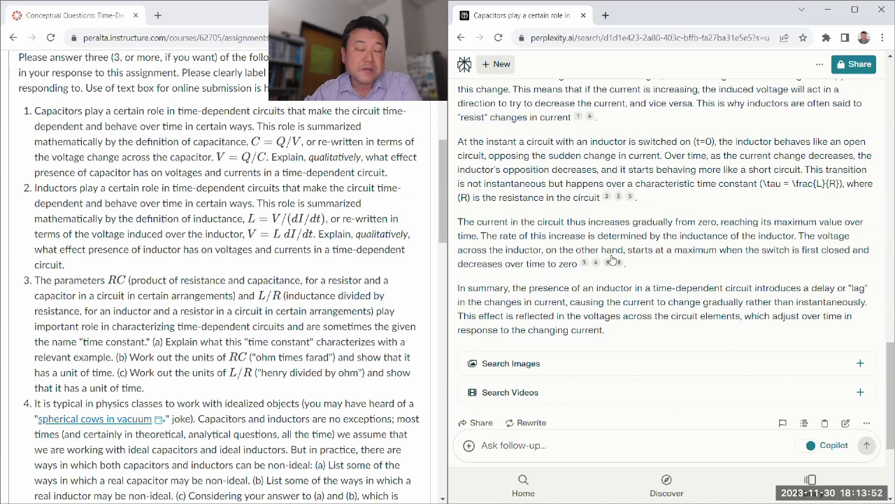
scroll(581, 243, "up", 1)
scroll(581, 243, "up", 7)
scroll(532, 184, "down", 8)
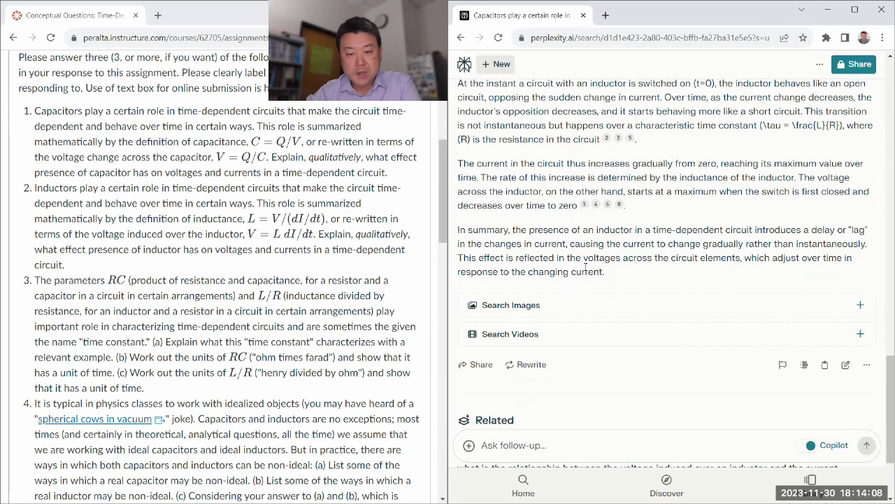
Step: Copy time-constant question 3 from Canvas into the follow-up box
scroll(103, 151, "down", 3)
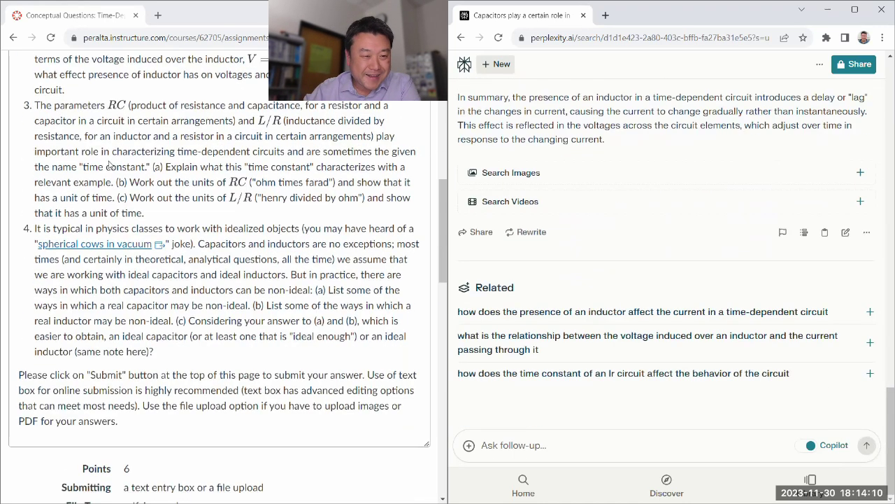
left_click_drag(39, 105, 167, 200)
right_click(168, 199)
left_click(198, 213)
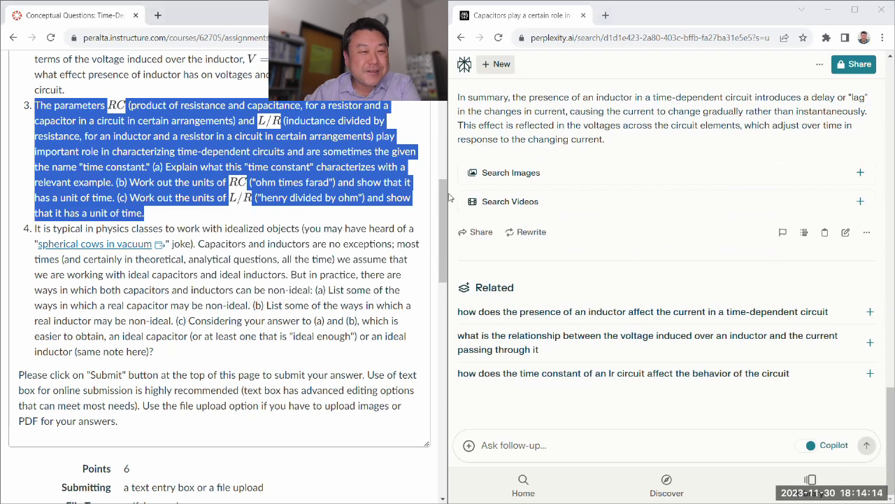
left_click(514, 445)
key("ctrl+v")
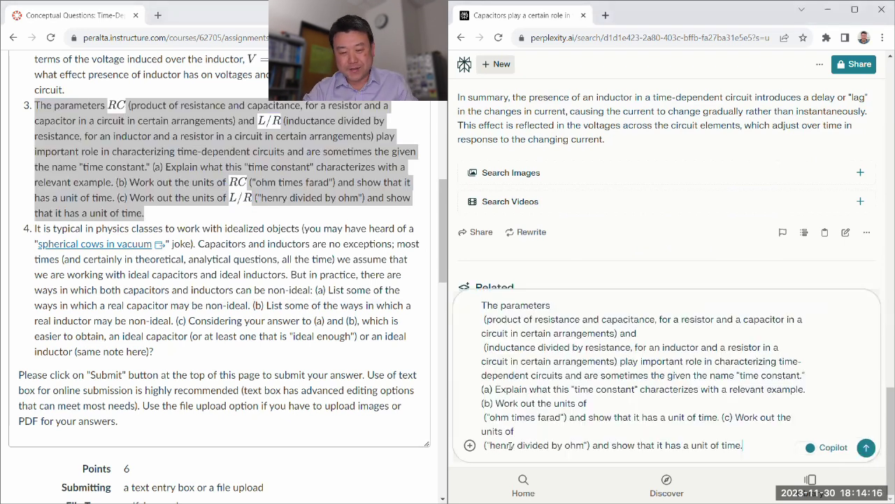
Step: Restore RC and L/R in the question's parameters line
key("End")
type("RC")
key("Delete")
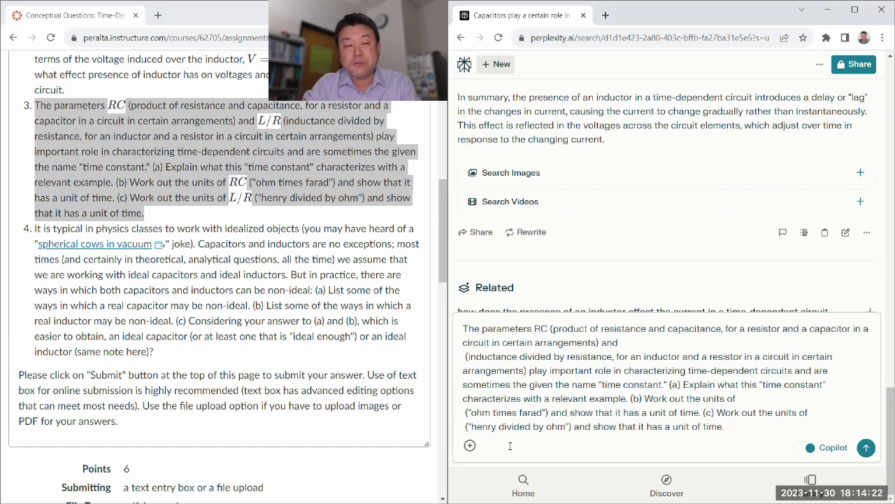
key("Down")
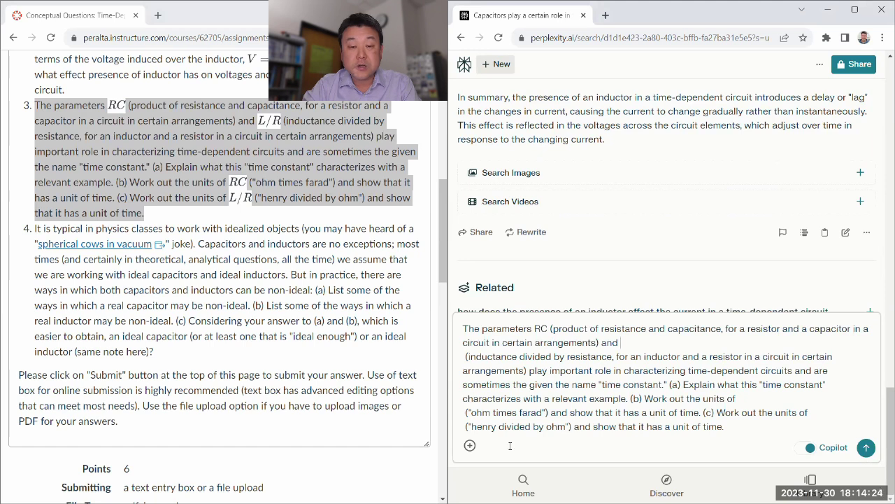
type("L/R")
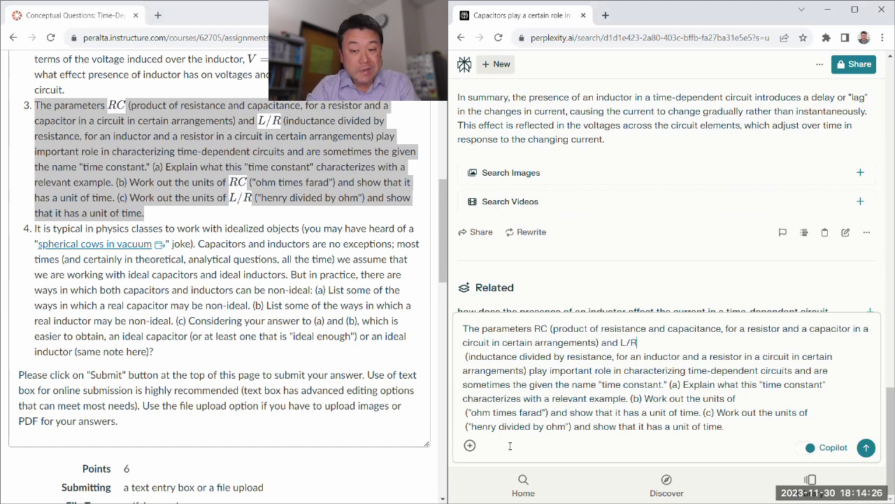
key("Delete")
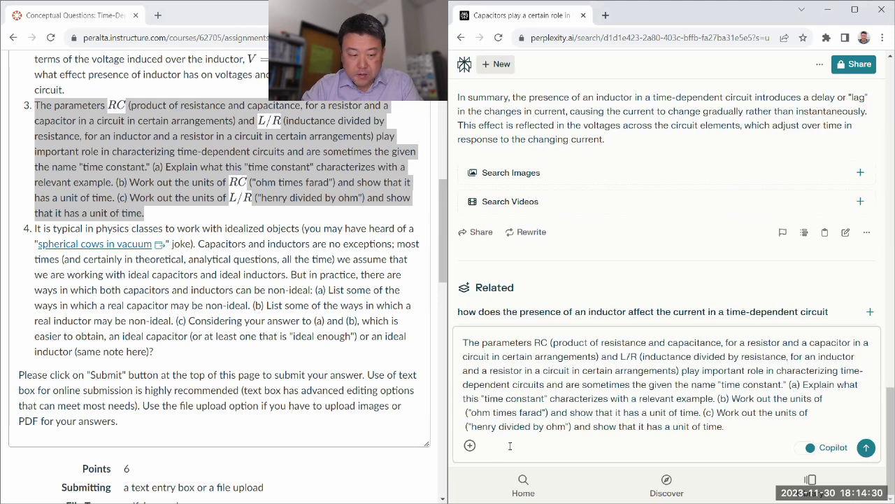
Step: Restore RC and L/R in the units parts and submit the question
type("RC")
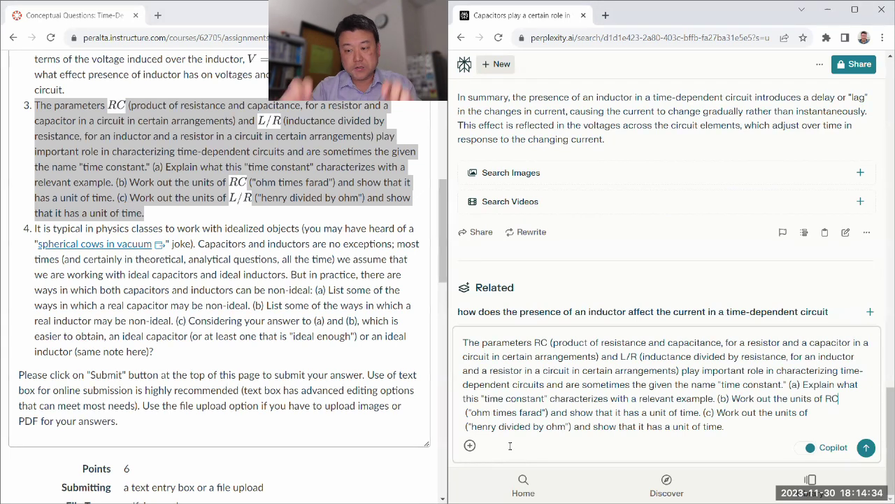
key("Delete")
key("Down")
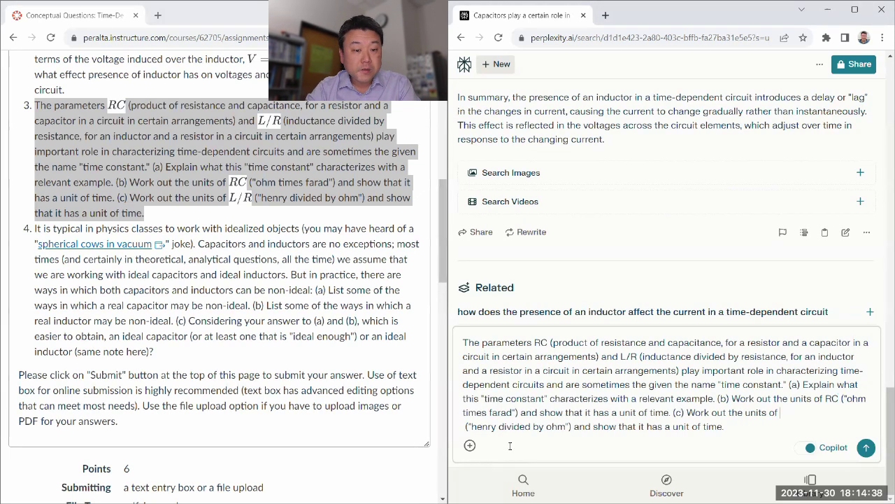
type("L/R")
key("Delete")
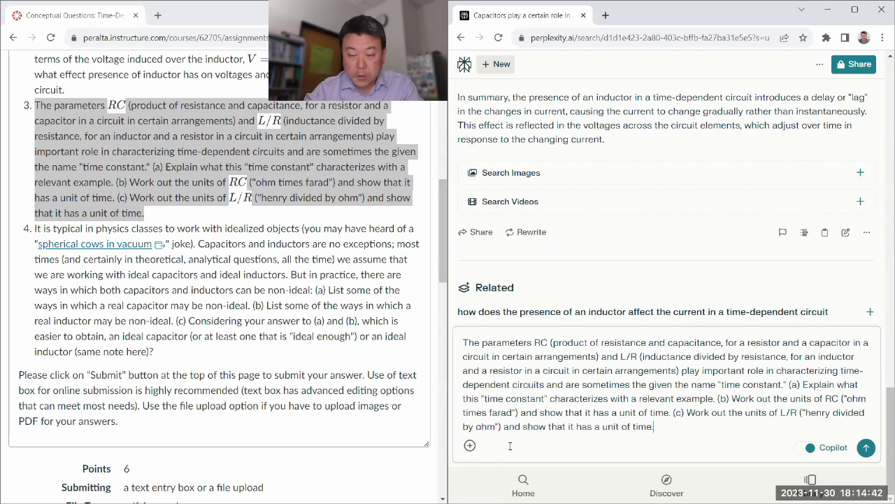
left_click(866, 448)
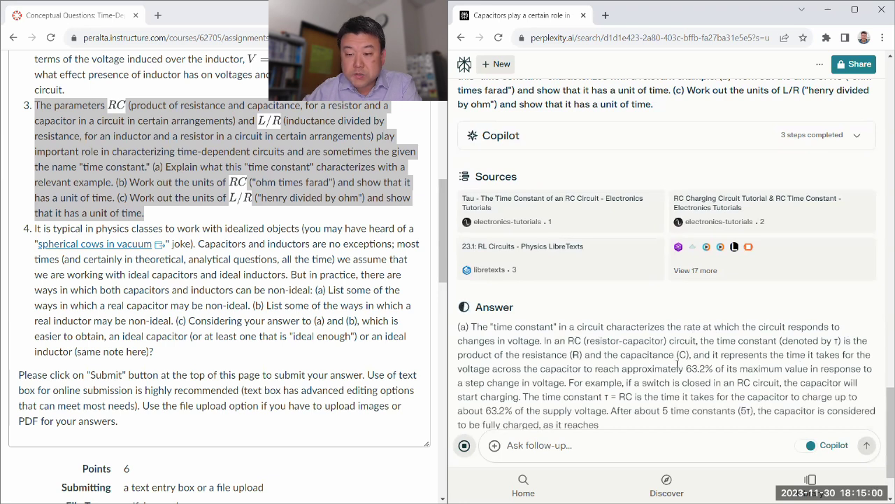
Step: Read the time-constant answer, highlighting the 63.2% charge and RL-circuit explanations
left_click_drag(677, 369, 753, 369)
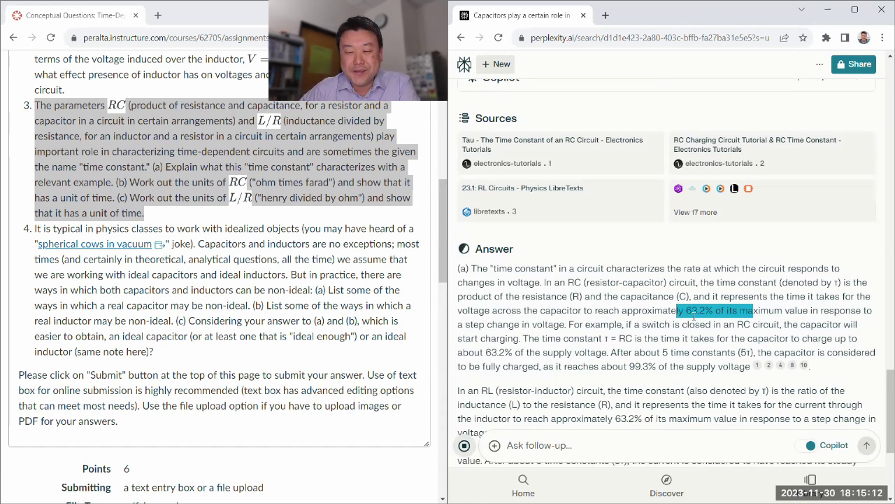
left_click(612, 320)
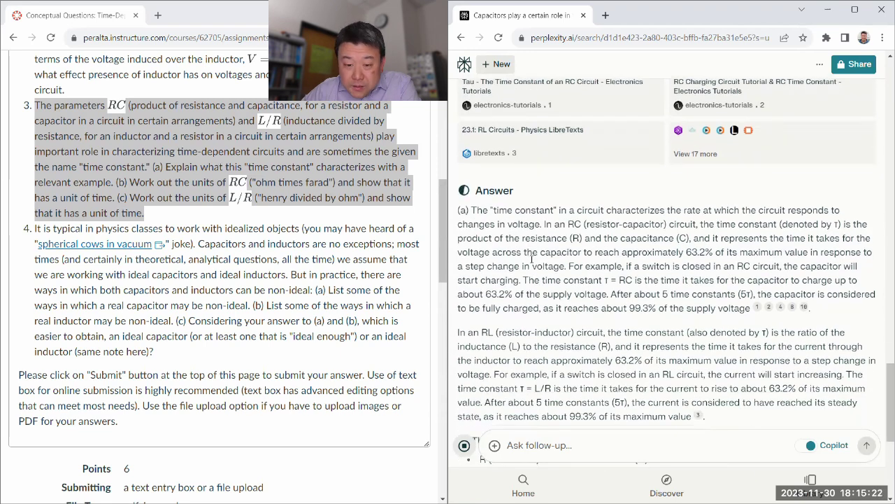
left_click_drag(511, 217, 654, 299)
left_click(682, 295)
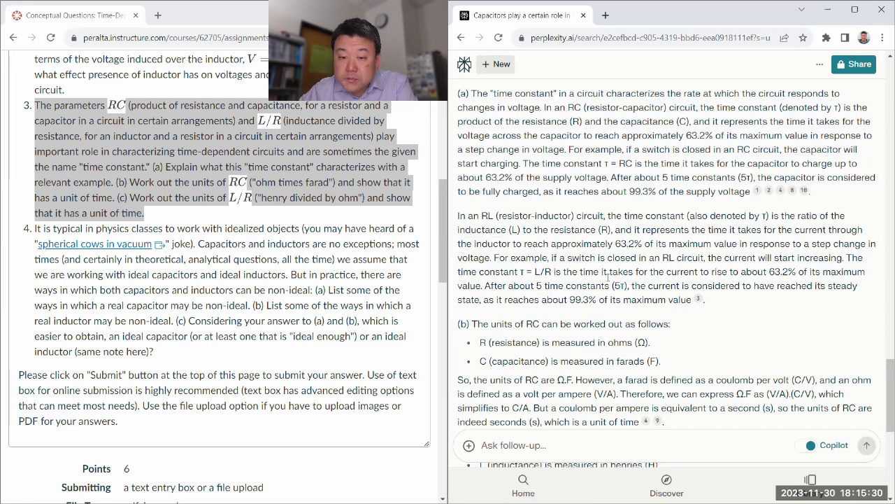
scroll(564, 259, "down", 2)
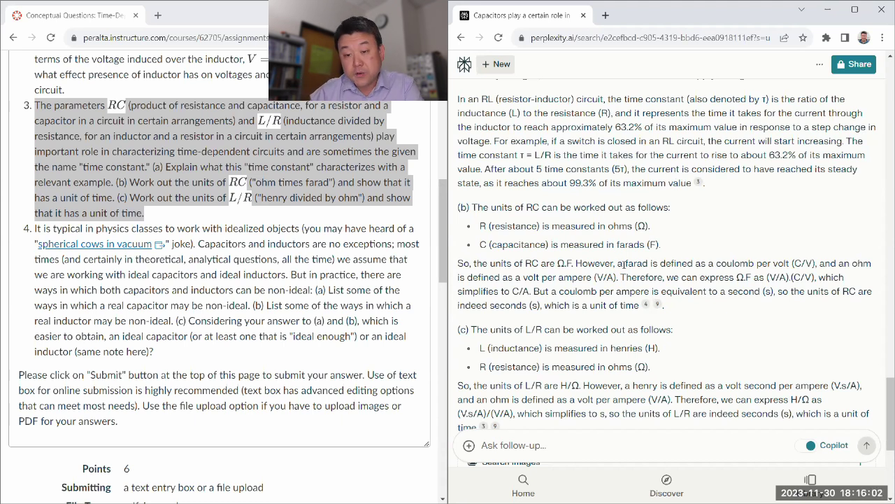
left_click_drag(626, 264, 820, 262)
left_click(820, 263)
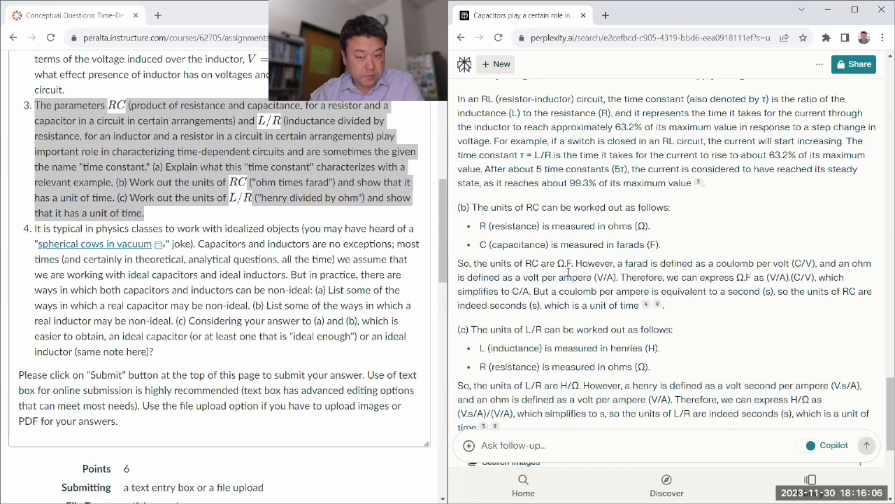
left_click_drag(516, 278, 600, 278)
left_click(600, 278)
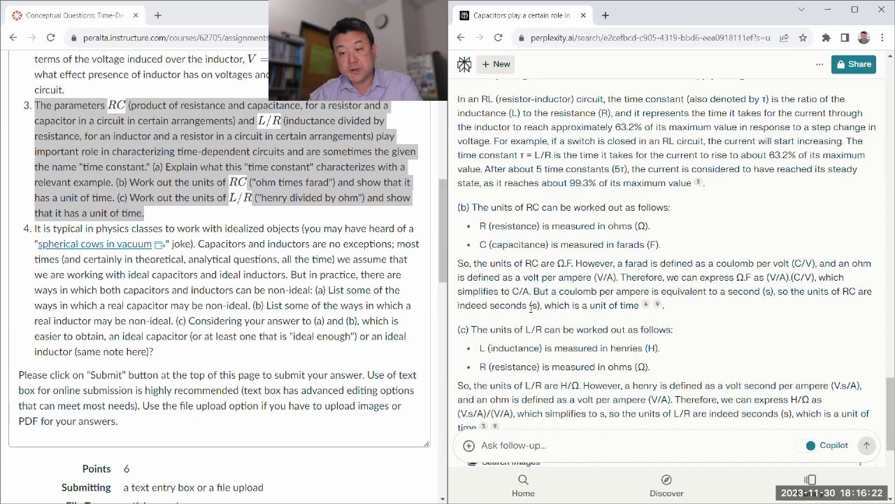
scroll(560, 314, "down", 3)
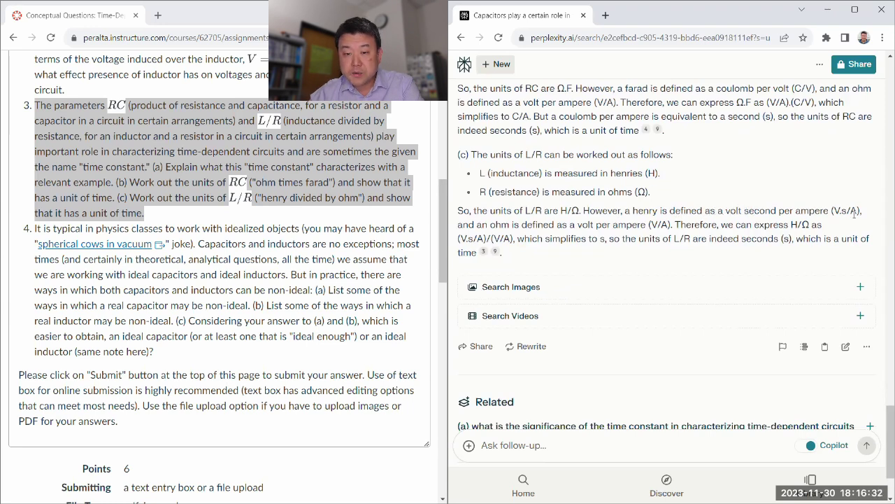
left_click_drag(631, 213, 867, 217)
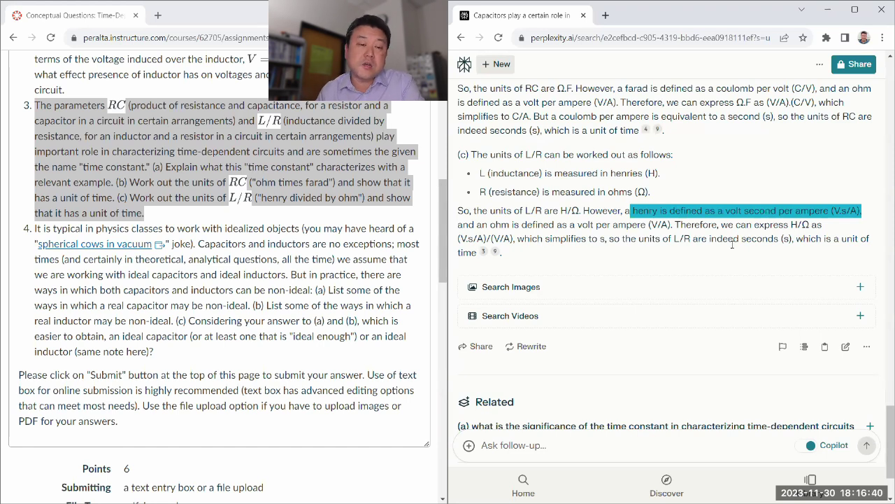
left_click(265, 122)
scroll(264, 123, "up", 1)
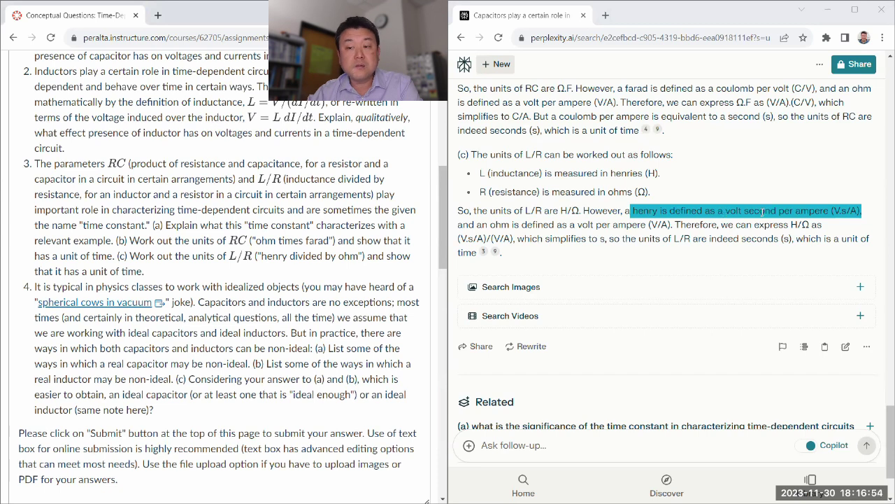
left_click(676, 238)
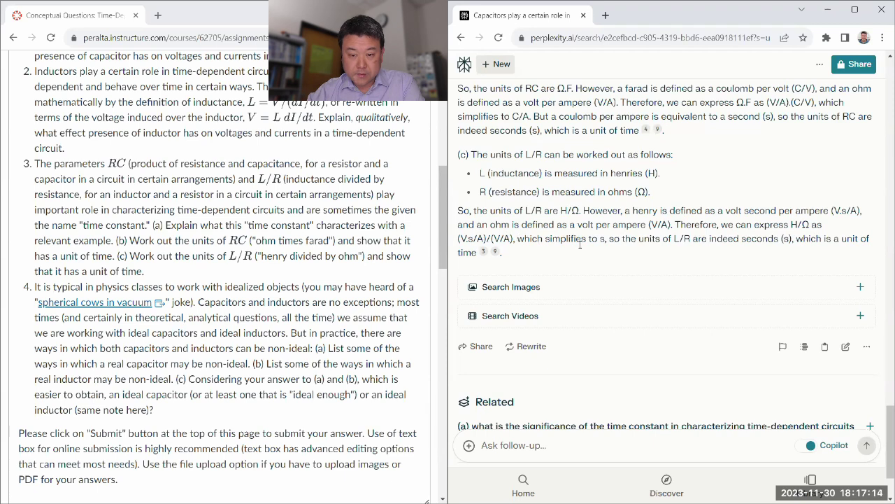
scroll(580, 244, "down", 2)
Step: Paste question 4 on non-ideal components, delete the external-link text, and submit it
scroll(201, 263, "down", 2)
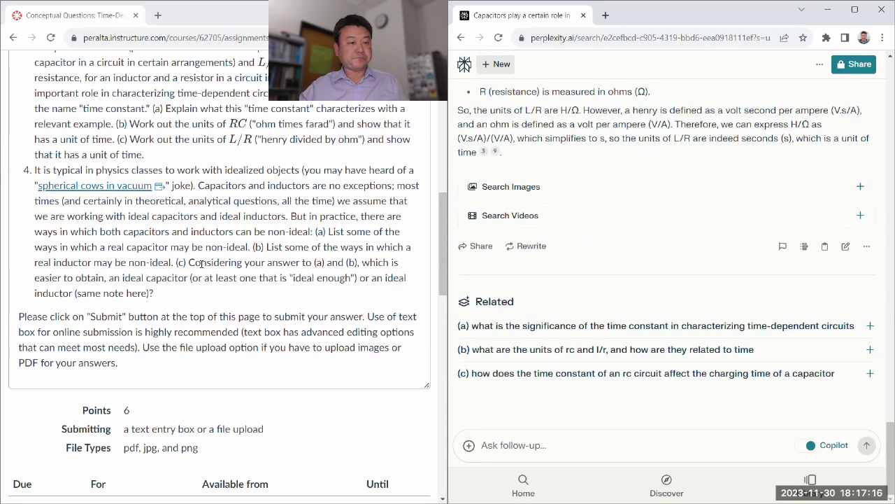
left_click_drag(33, 170, 209, 296)
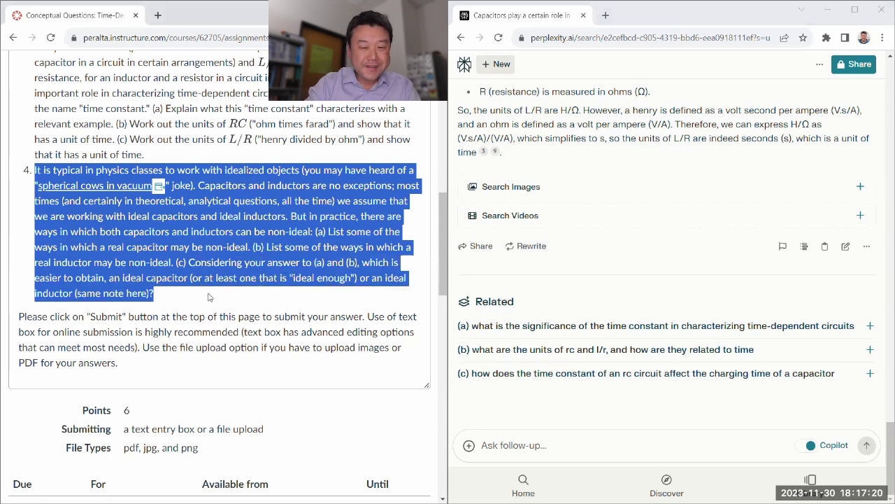
left_click(532, 446)
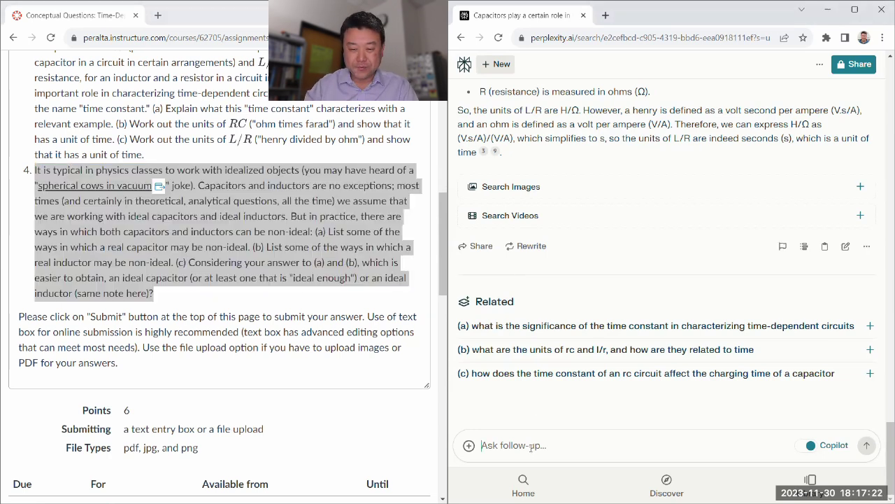
key("ctrl+v")
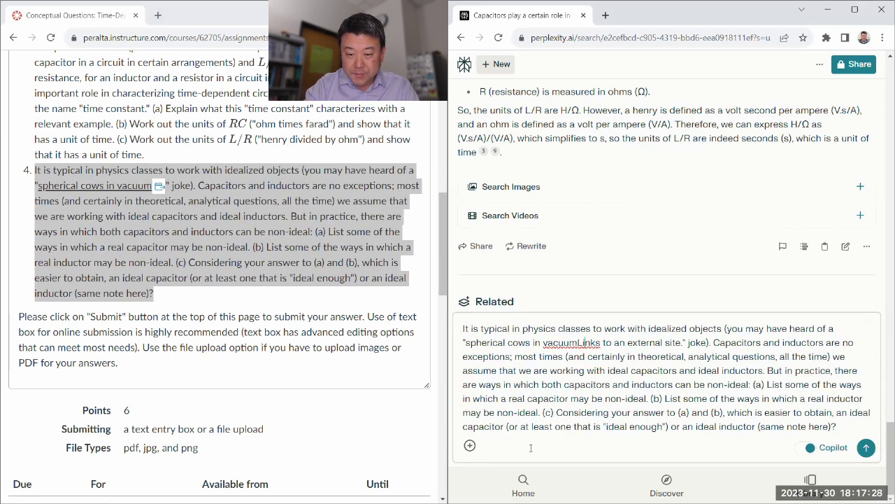
key("shift+Right")
key("shift+Right")
key("shift+Right")
key("shift+Right")
key("shift+Right")
key("shift+Right")
key("shift+Right")
key("shift+Right")
key("shift+Right")
key("shift+Right")
key("shift+Right")
key("shift+Right")
key("shift+Right")
key("shift+Right")
key("shift+Right")
key("shift+Right")
key("shift+Right")
key("shift+Right")
key("shift+Right")
key("shift+Right")
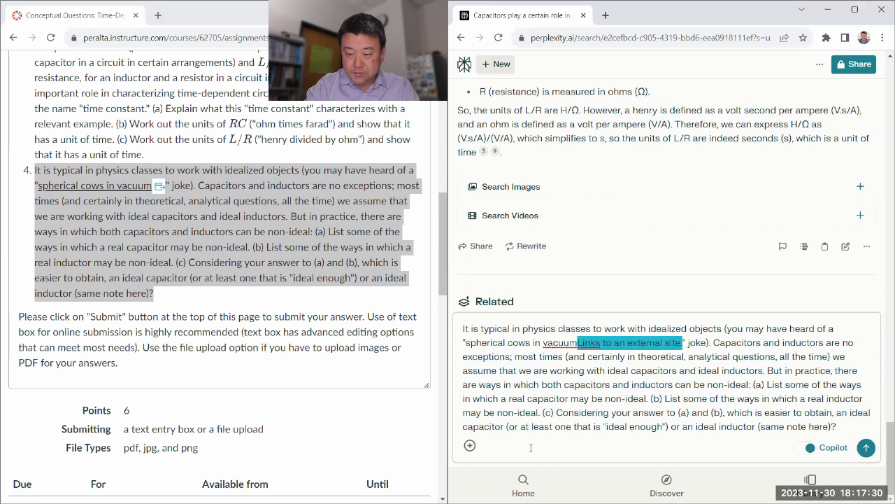
key("BackSpace")
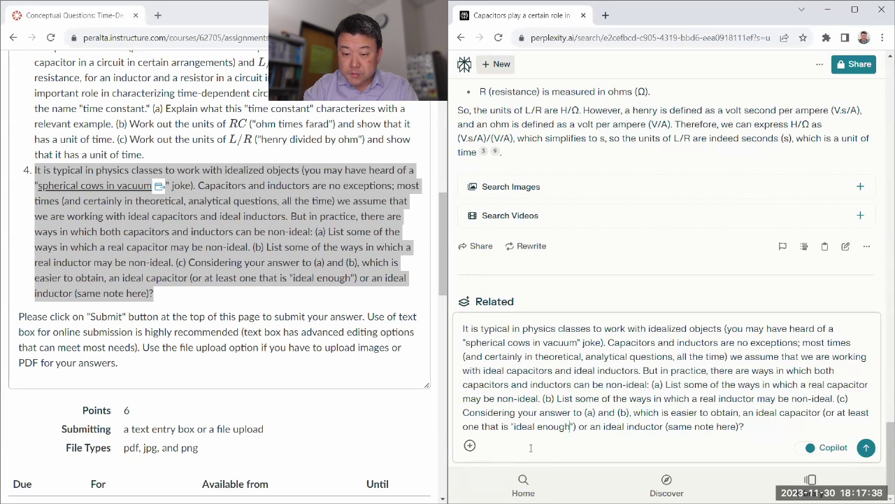
left_click(866, 447)
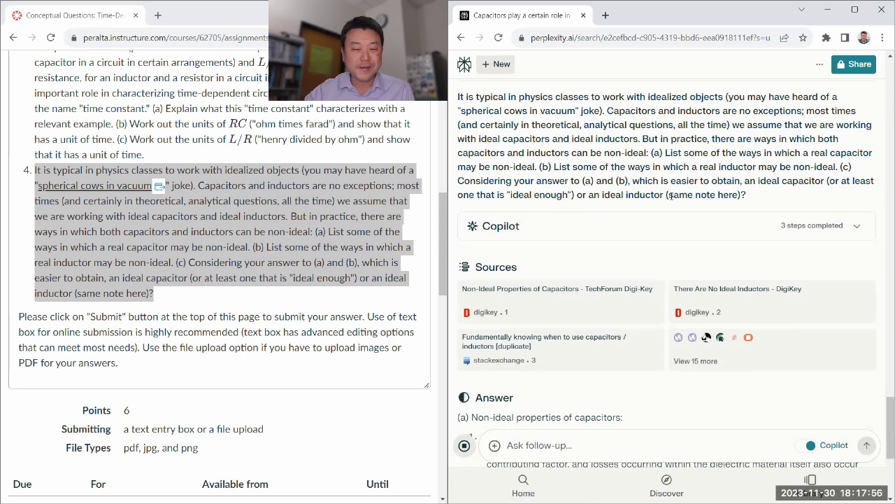
scroll(730, 232, "down", 3)
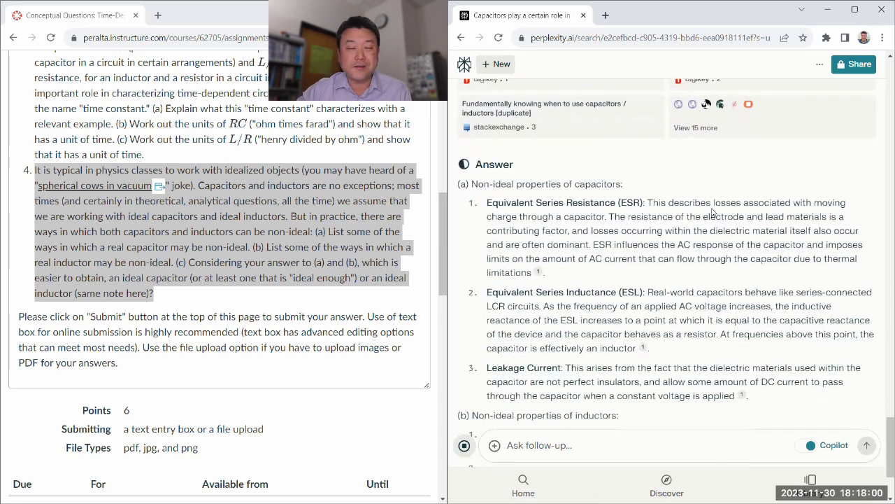
scroll(517, 139, "down", 1)
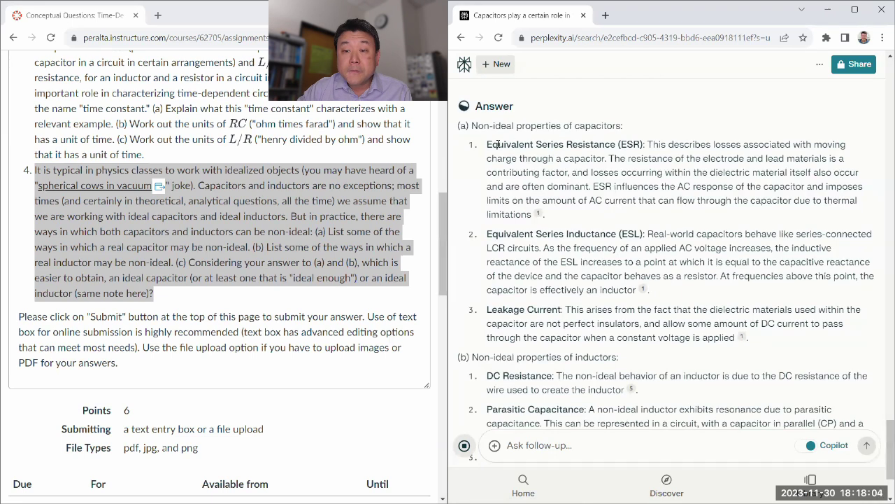
double_click(542, 144)
left_click_drag(587, 144, 643, 159)
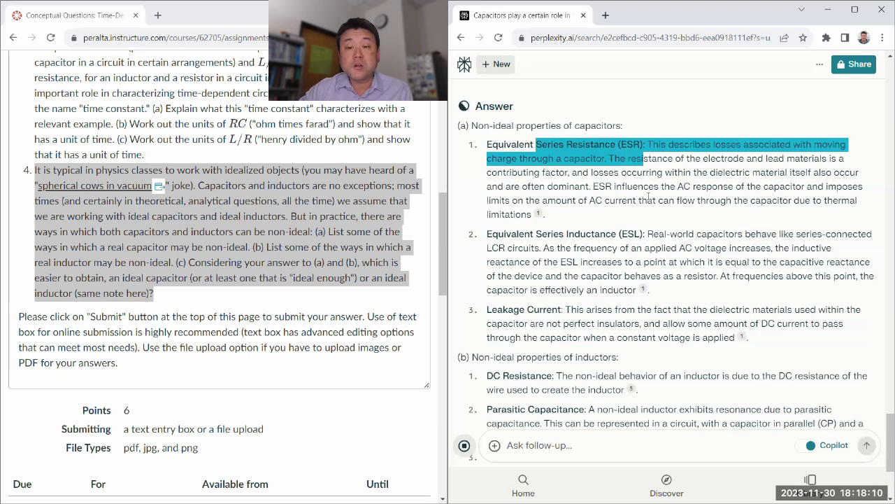
left_click(649, 196)
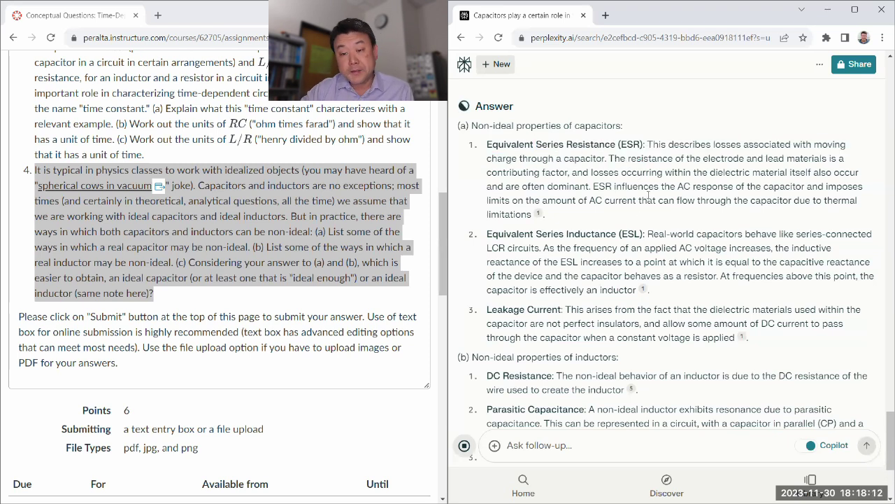
left_click_drag(496, 234, 600, 291)
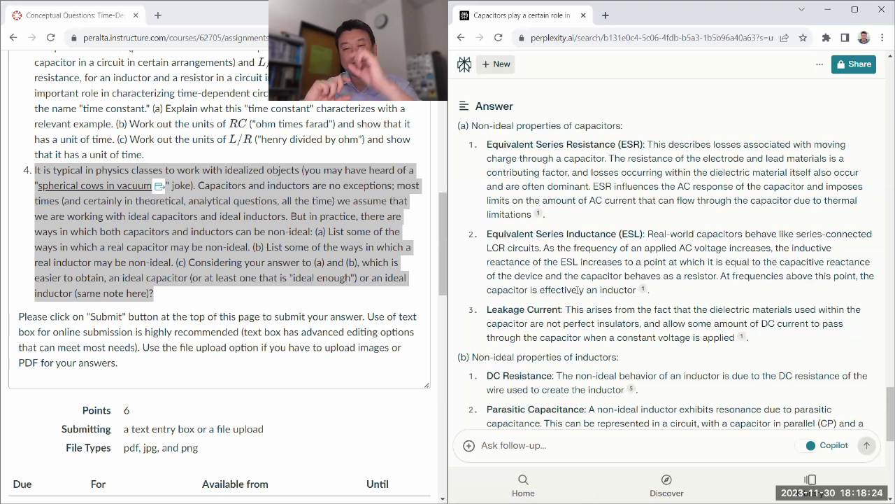
double_click(552, 237)
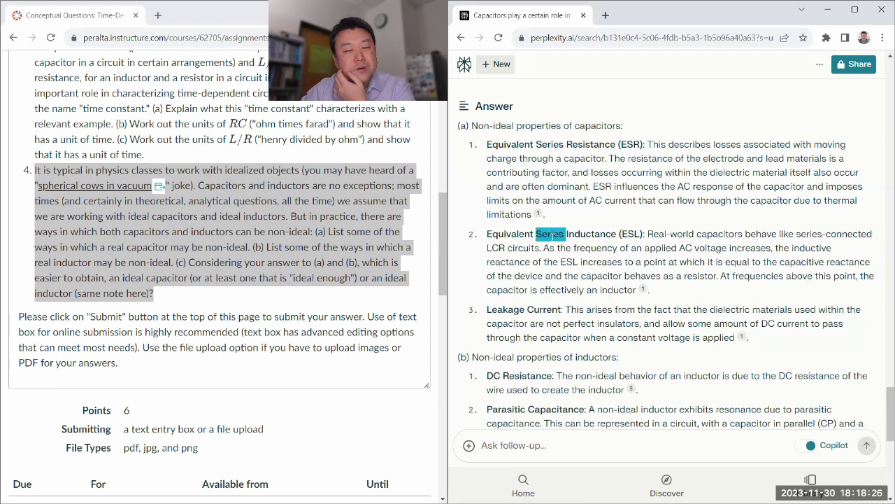
left_click(588, 275)
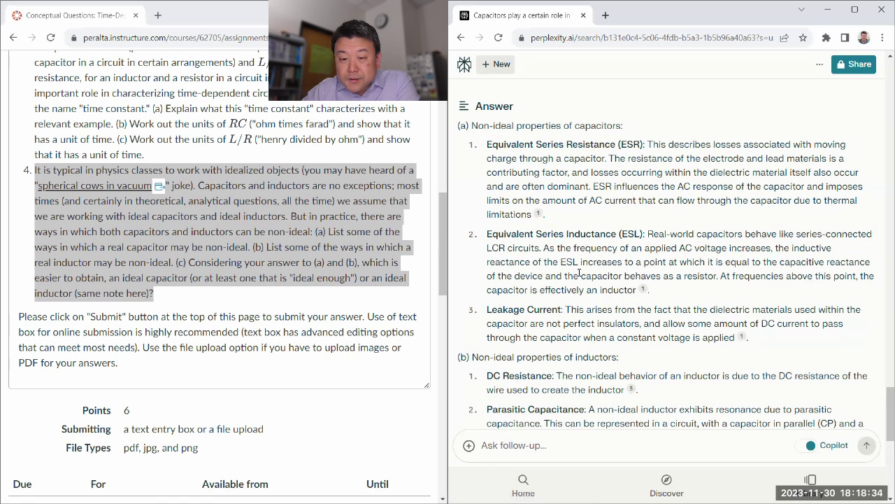
scroll(518, 237, "down", 1)
scroll(527, 200, "up", 1)
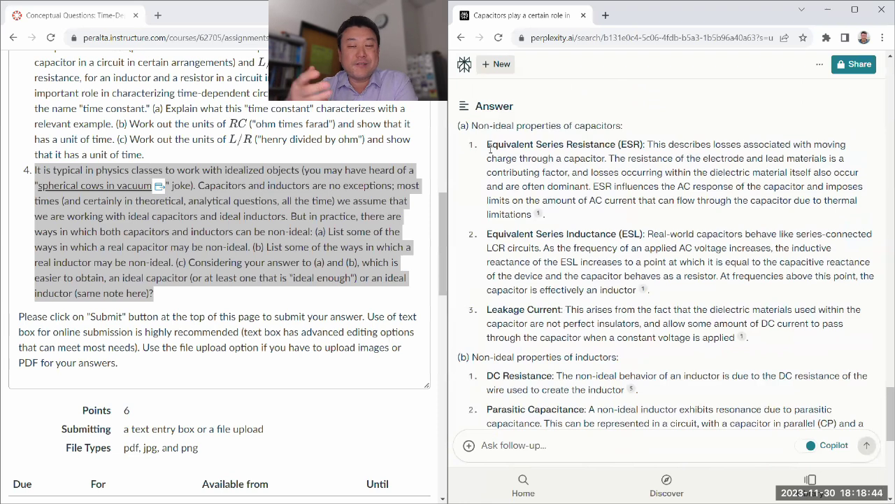
scroll(594, 252, "down", 1)
left_click_drag(491, 250, 556, 274)
left_click(604, 279)
scroll(626, 263, "down", 2)
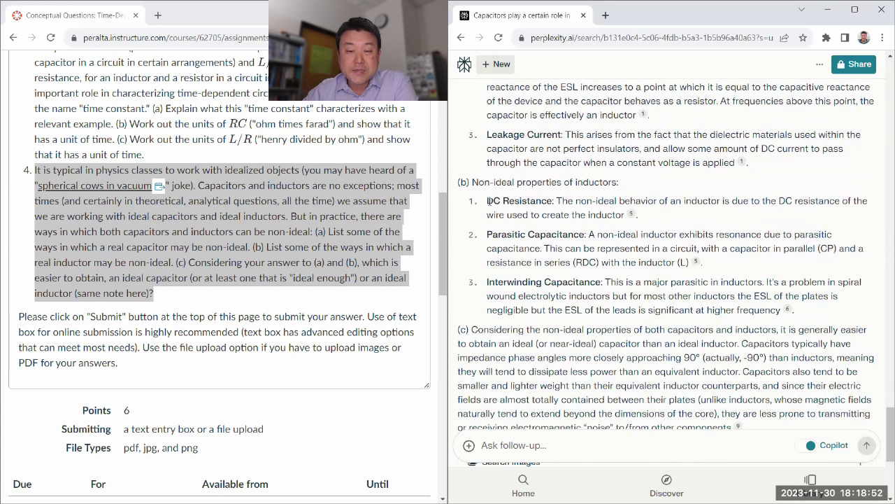
left_click_drag(487, 201, 524, 212)
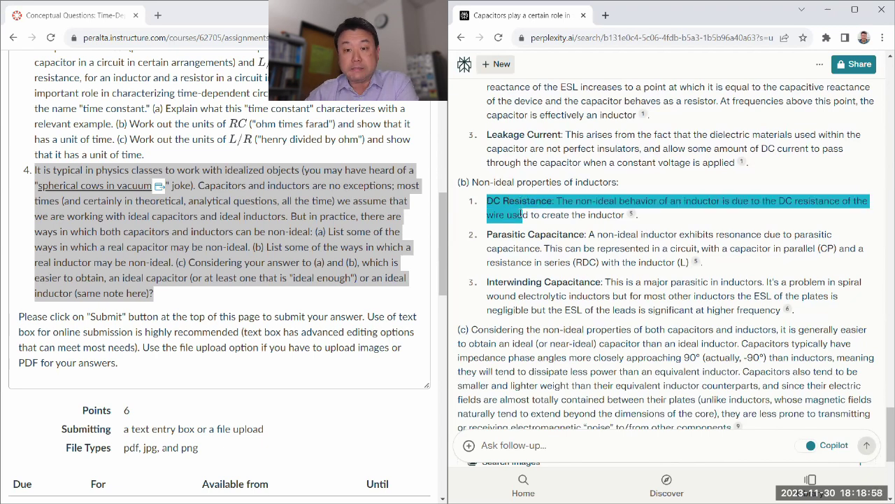
left_click(521, 214)
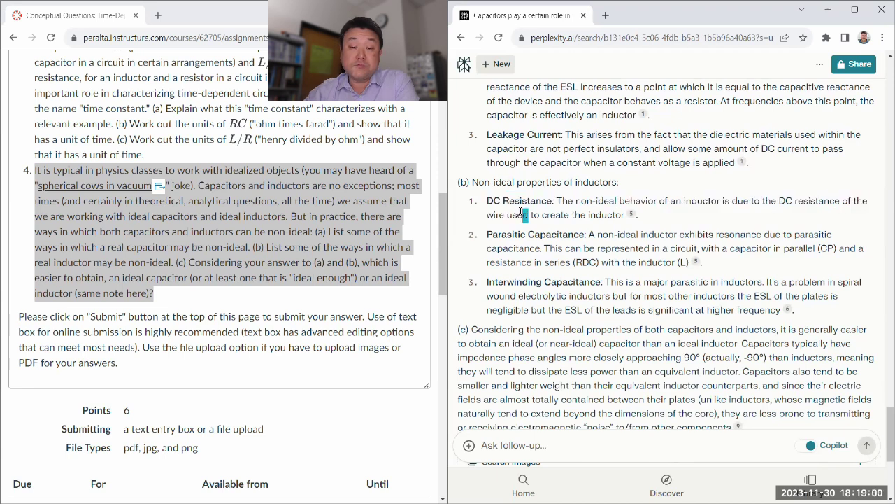
left_click_drag(526, 213, 545, 201)
left_click(544, 201)
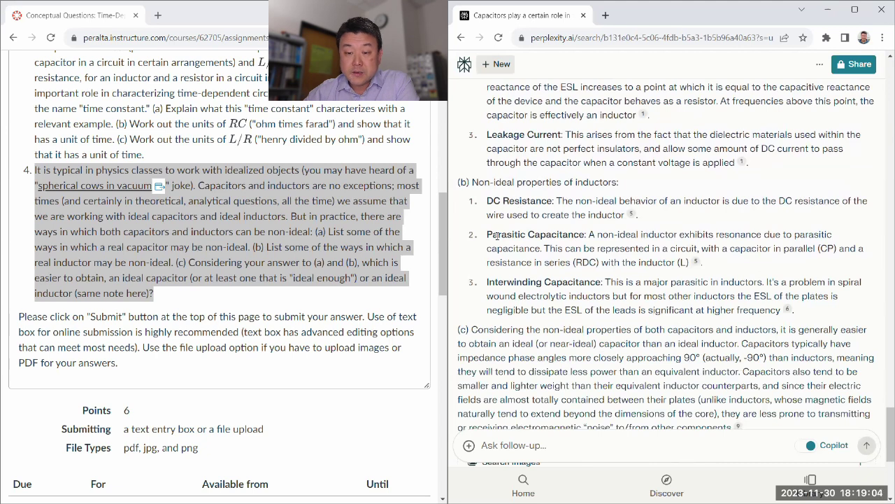
left_click_drag(492, 234, 498, 235)
left_click(533, 262)
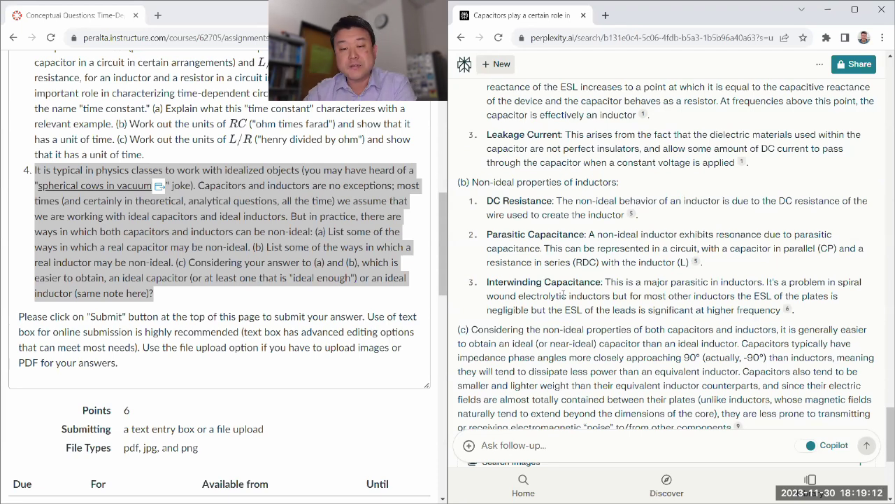
left_click_drag(575, 308, 498, 235)
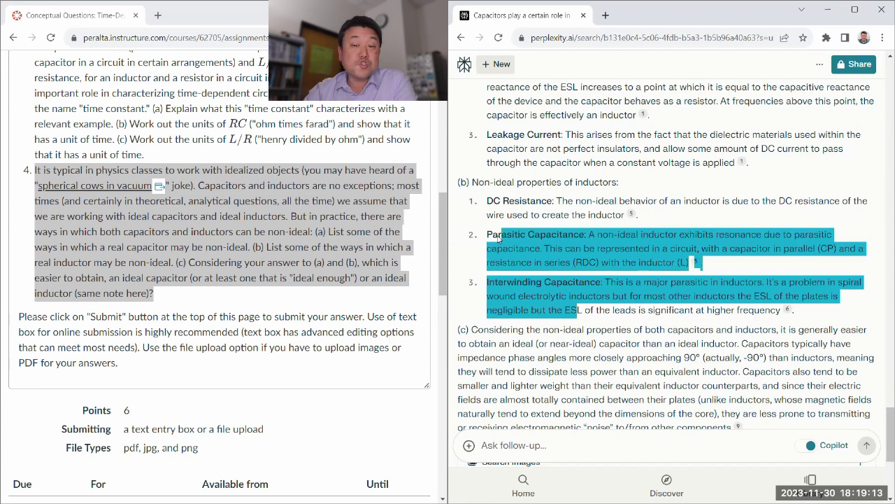
left_click(540, 284)
scroll(540, 284, "down", 1)
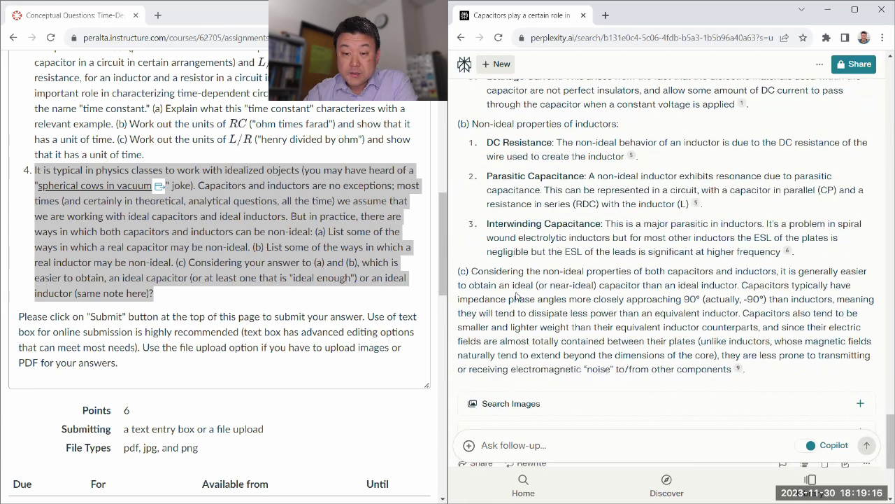
left_click_drag(512, 286, 641, 281)
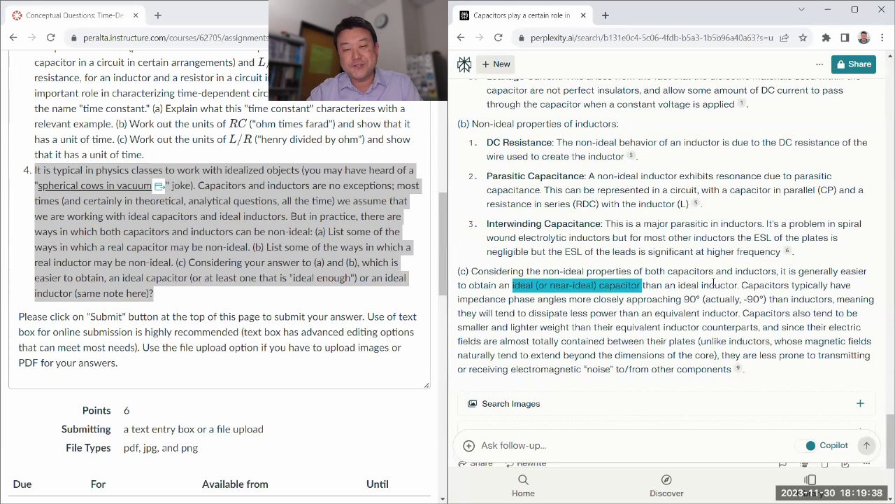
left_click(636, 338)
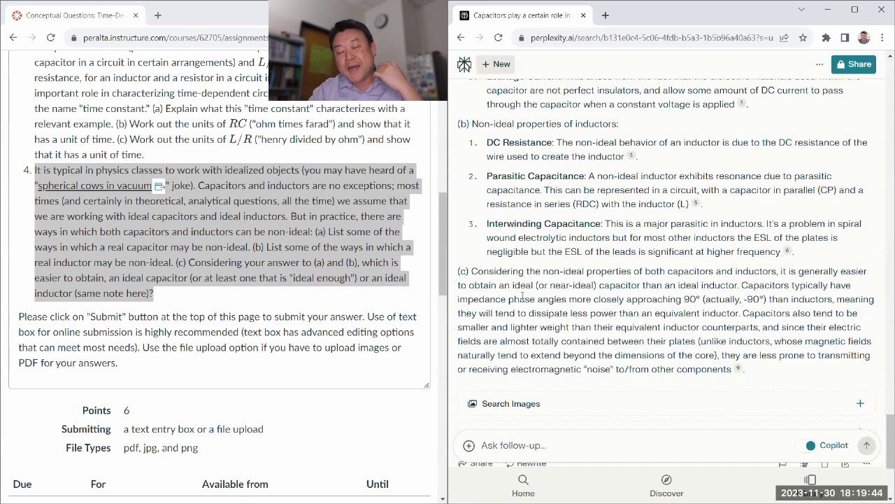
left_click_drag(512, 285, 643, 285)
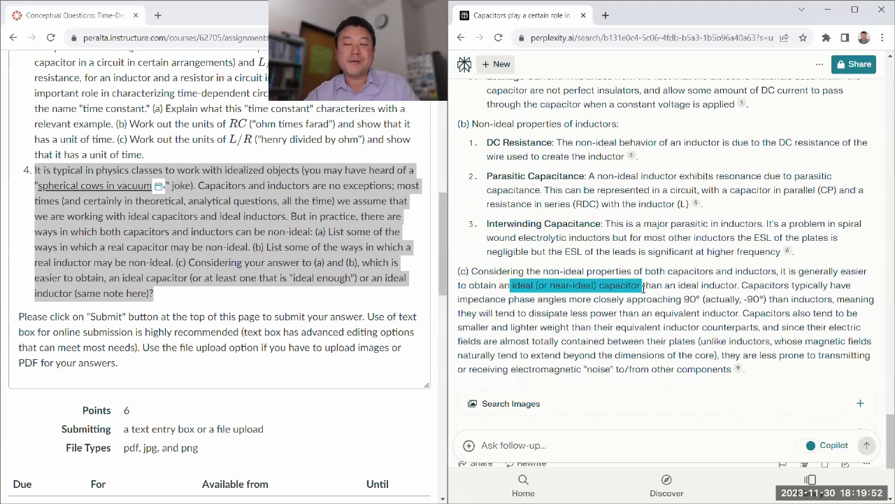
left_click(655, 308)
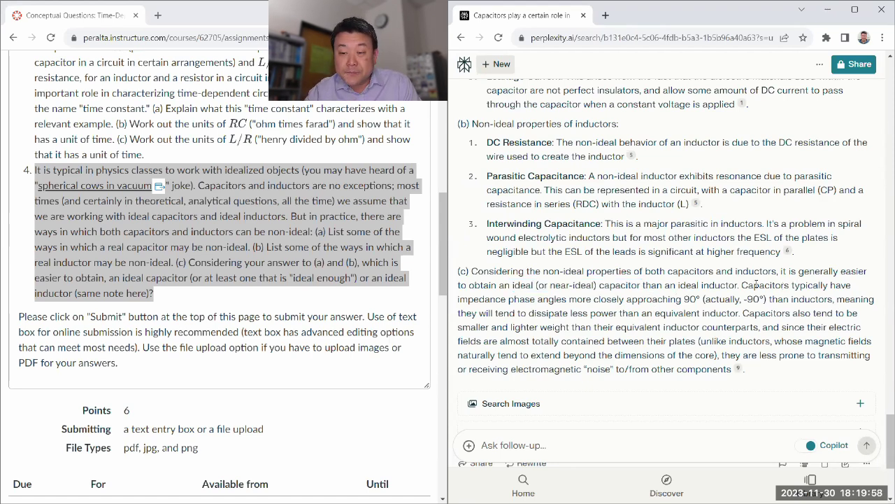
left_click_drag(750, 286, 767, 302)
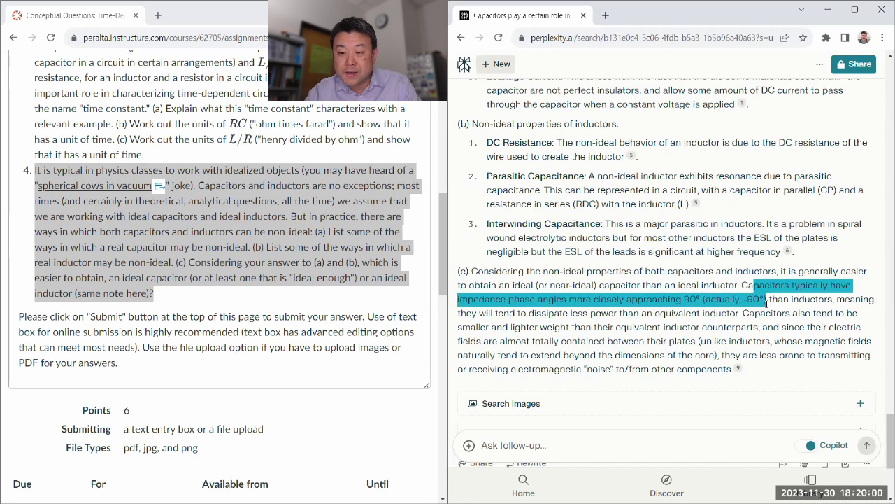
left_click(623, 298)
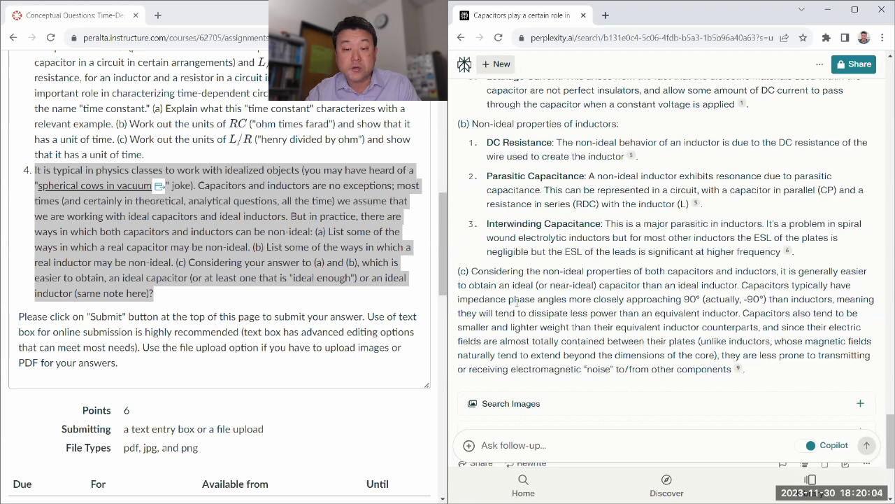
left_click_drag(458, 301, 568, 304)
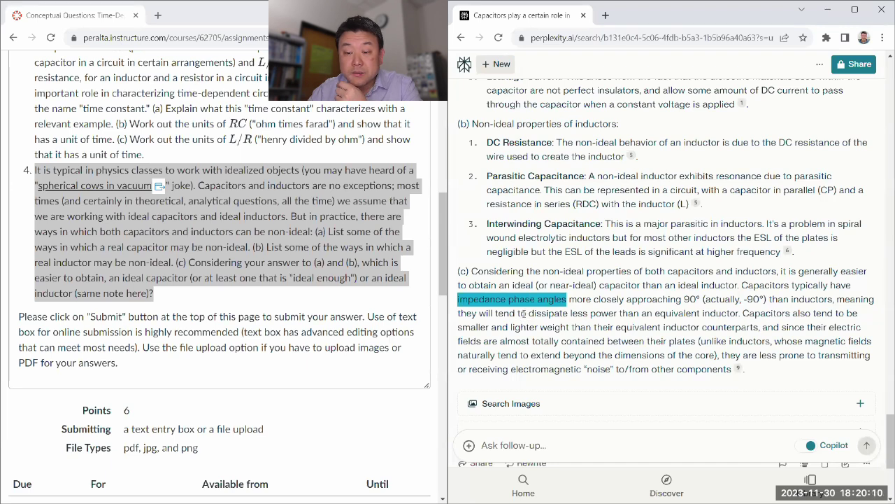
left_click_drag(520, 316, 568, 315)
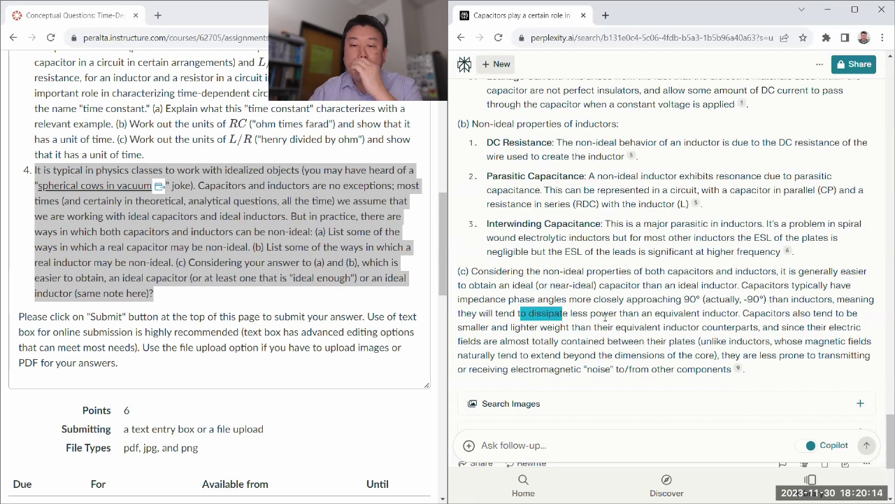
left_click(744, 285)
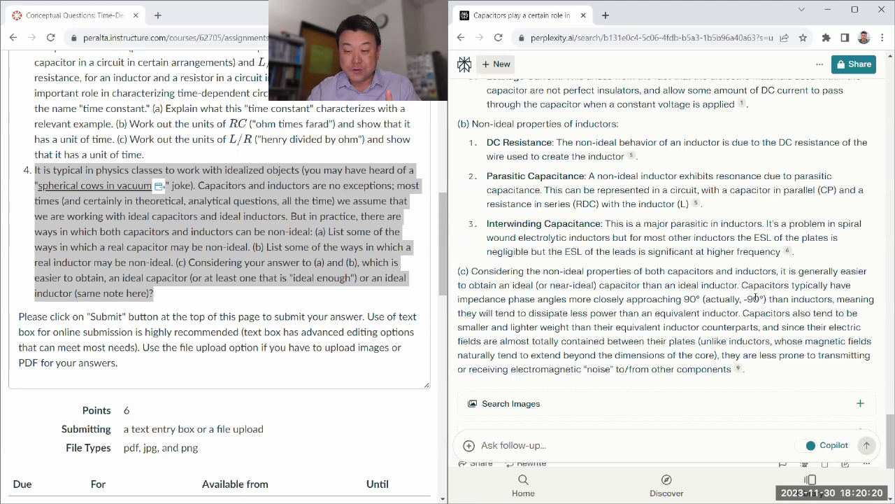
left_click_drag(743, 286, 831, 299)
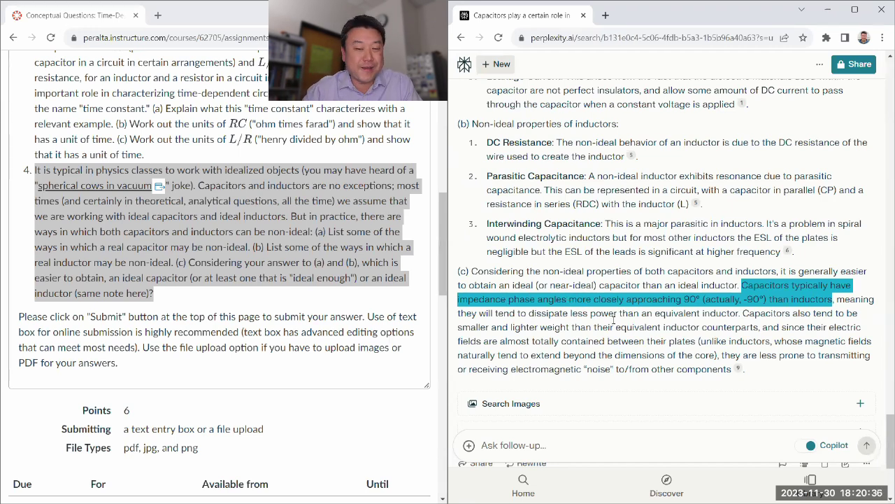
left_click(650, 326)
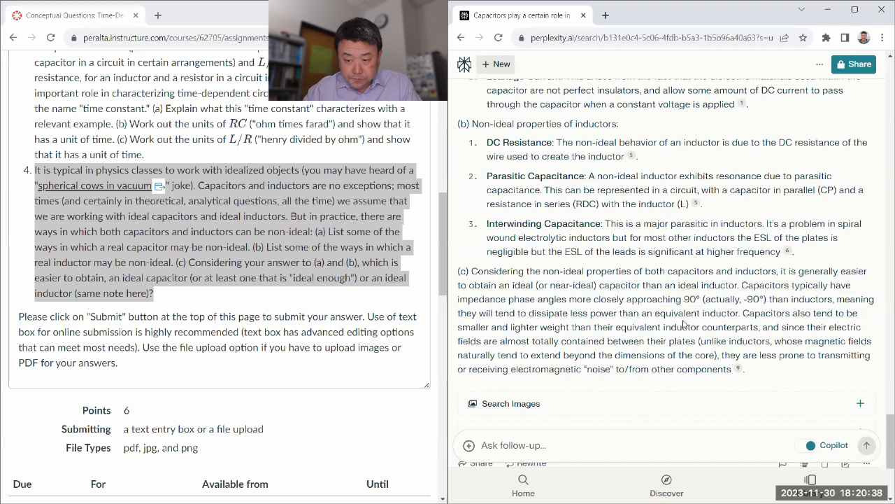
left_click_drag(675, 301, 703, 299)
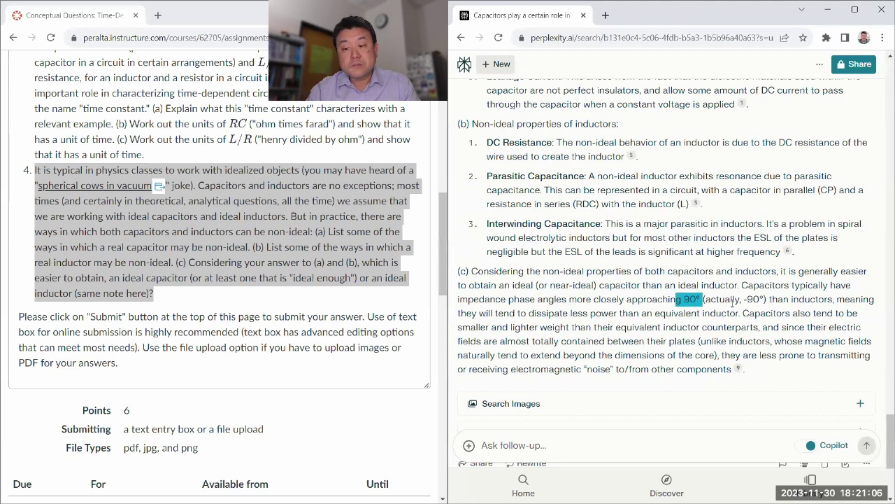
left_click_drag(670, 300, 764, 300)
left_click(764, 298)
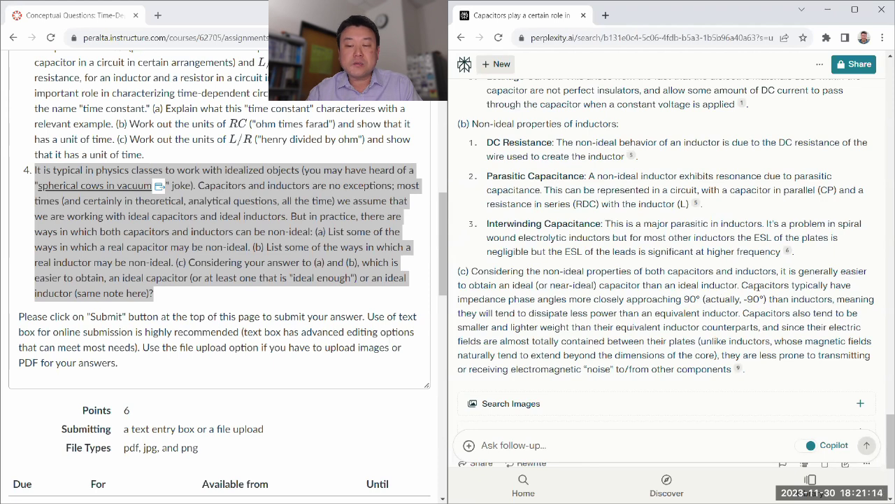
left_click_drag(741, 285, 795, 299)
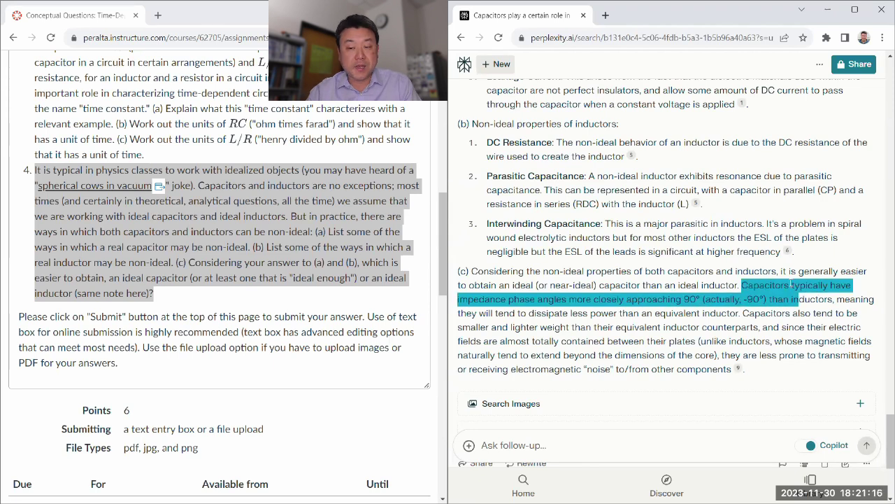
left_click(791, 284)
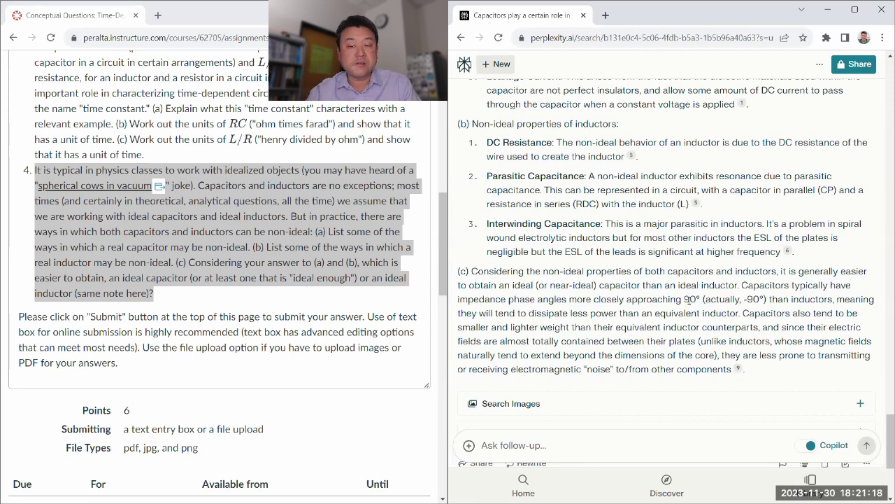
double_click(793, 298)
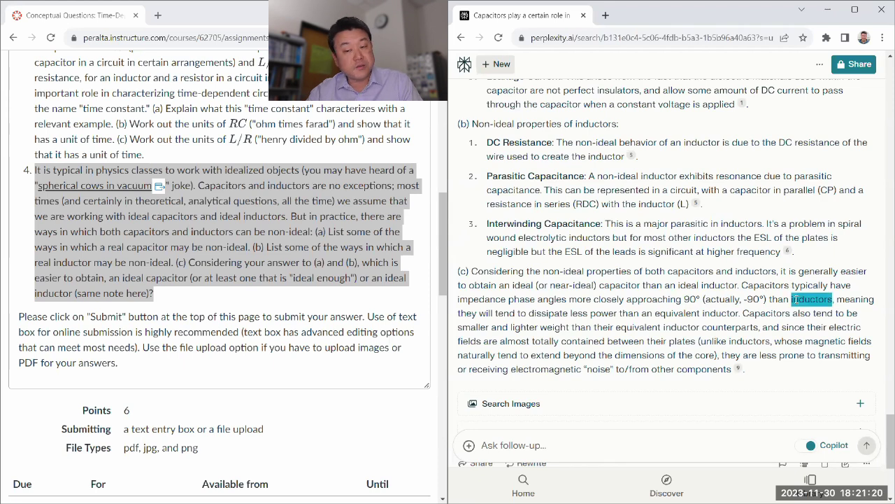
left_click(794, 300)
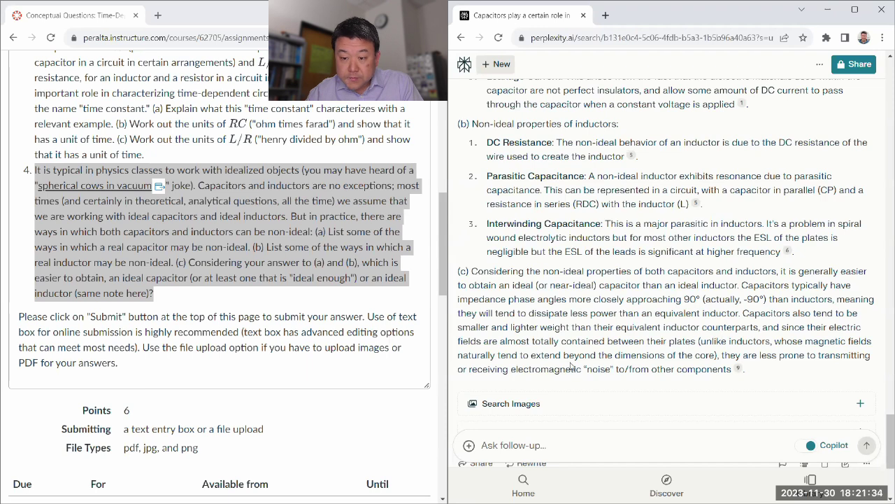
left_click_drag(728, 365, 673, 355)
left_click(670, 355)
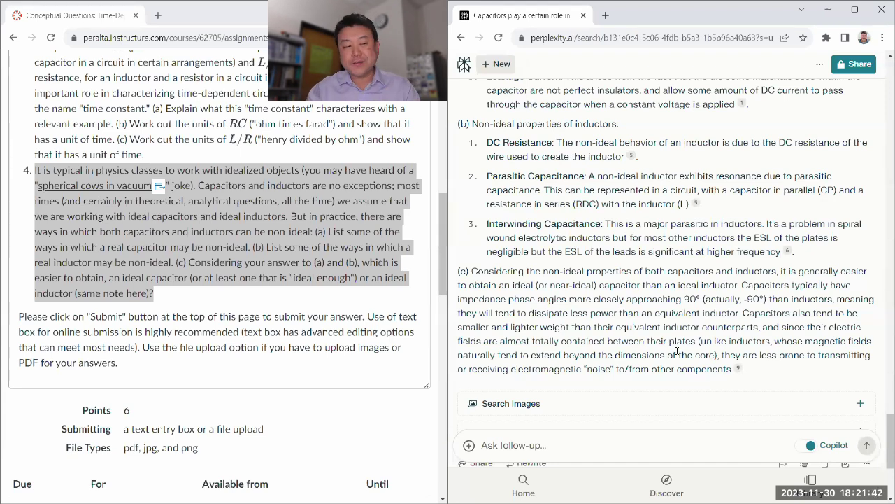
scroll(677, 353, "down", 2)
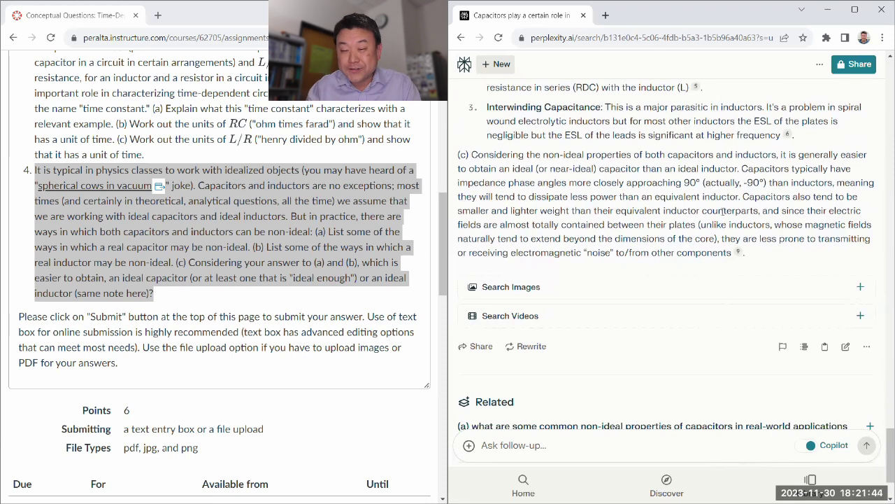
scroll(721, 213, "down", 2)
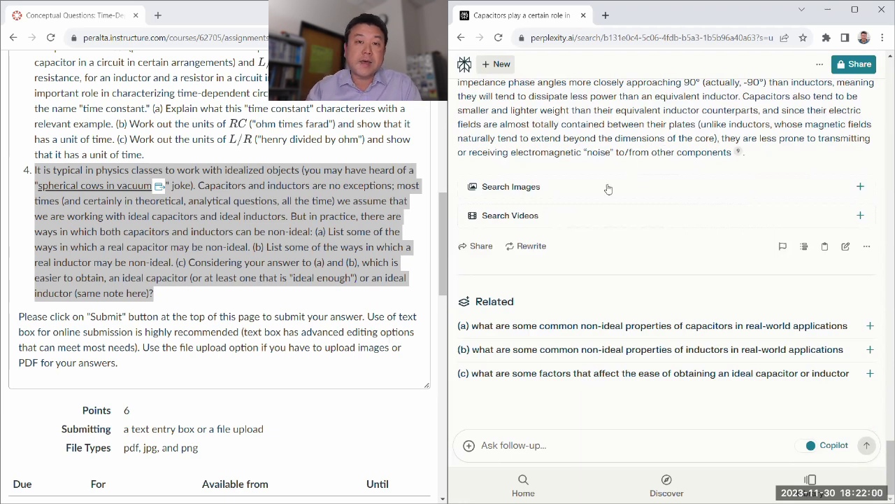
left_click(376, 286)
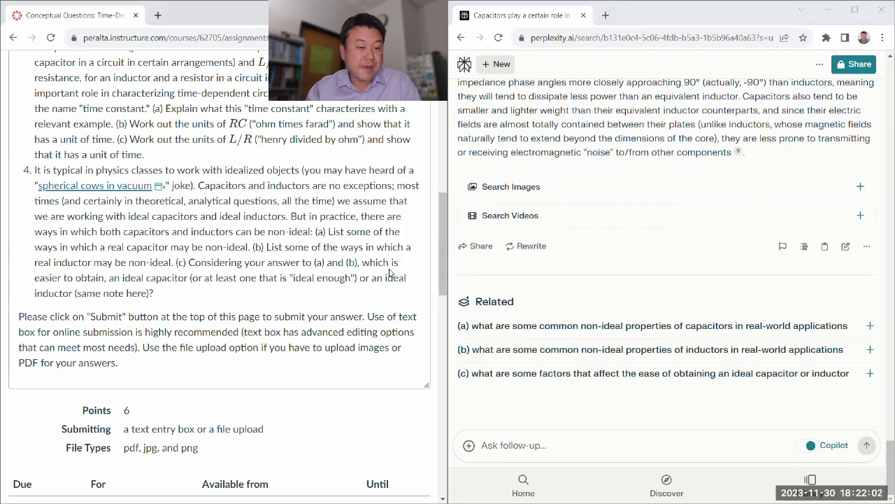
scroll(213, 288, "up", 5)
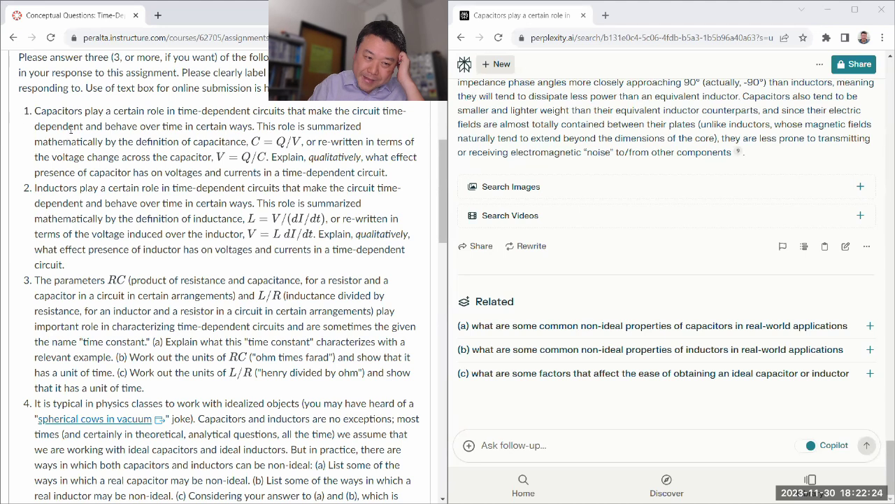
left_click_drag(21, 116, 137, 264)
left_click(165, 272)
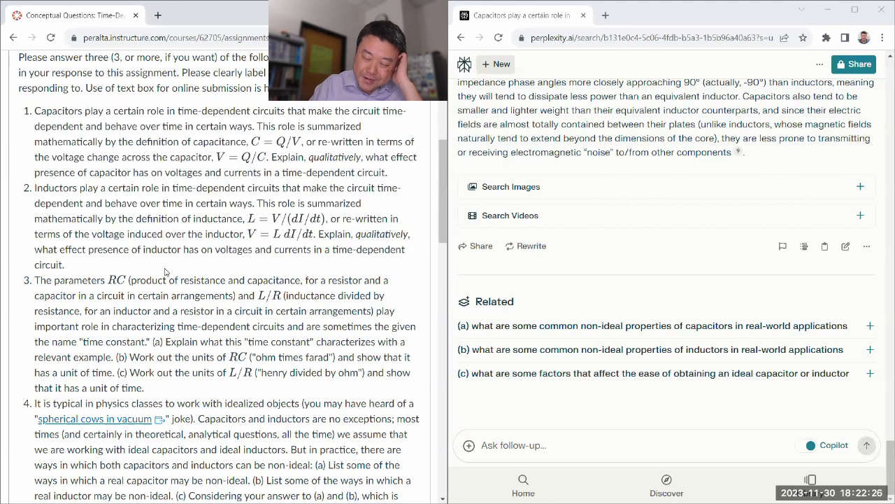